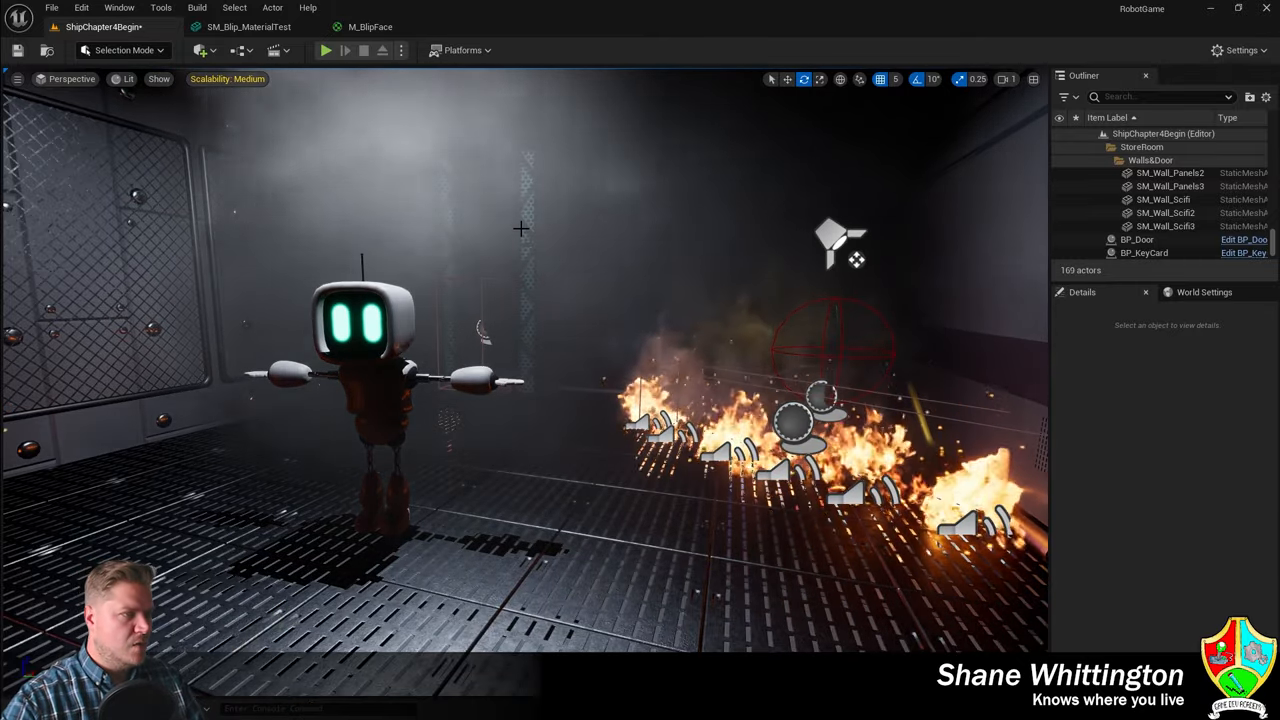
- Browse to the Content > Materials folder in the Content Drawer
{"action": "key", "text": "ctrl+space"}
{"action": "left_click", "coordinate": [56, 507]}
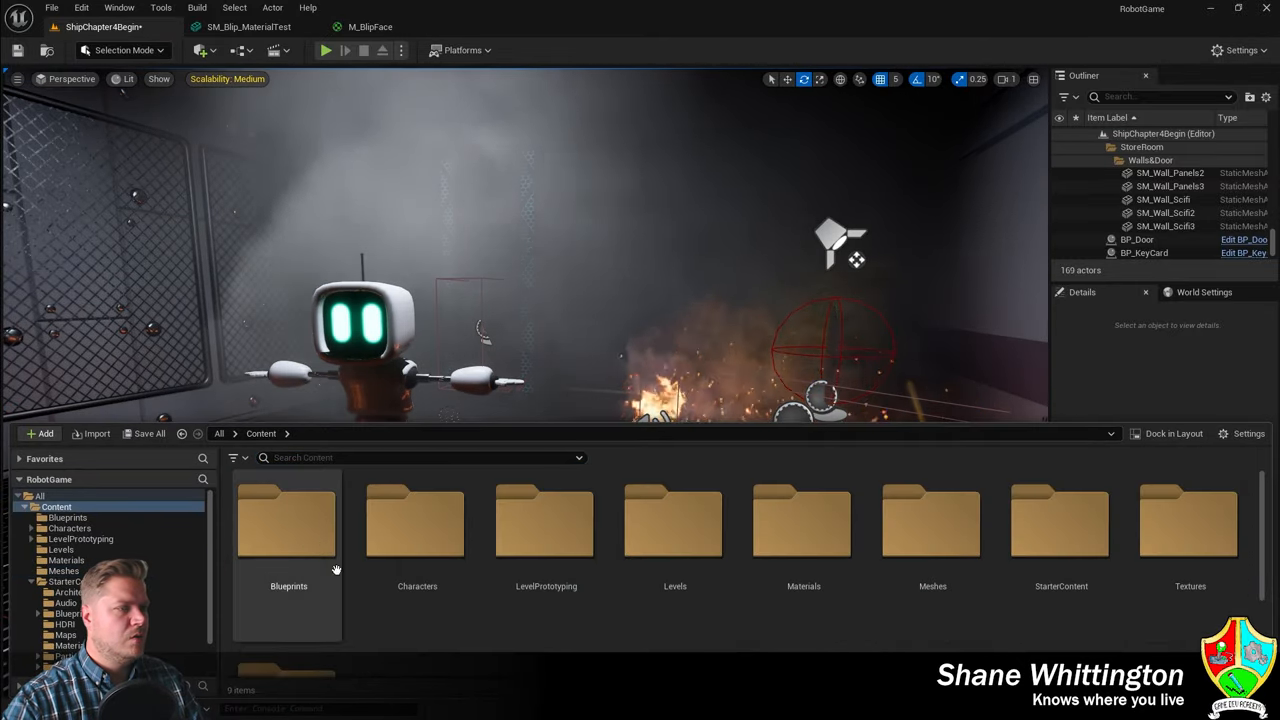
{"action": "double_click", "coordinate": [803, 523]}
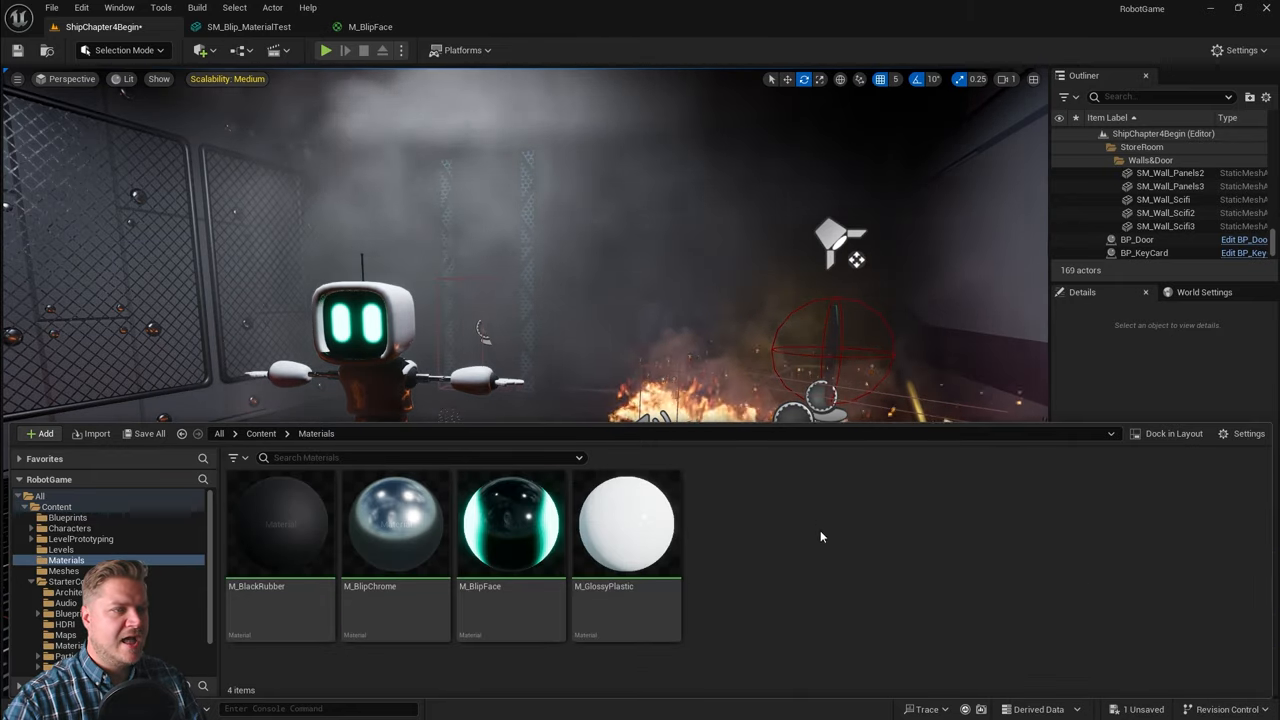
- Create a new Material asset there named M_GrubbyWall
{"action": "right_click", "coordinate": [767, 518]}
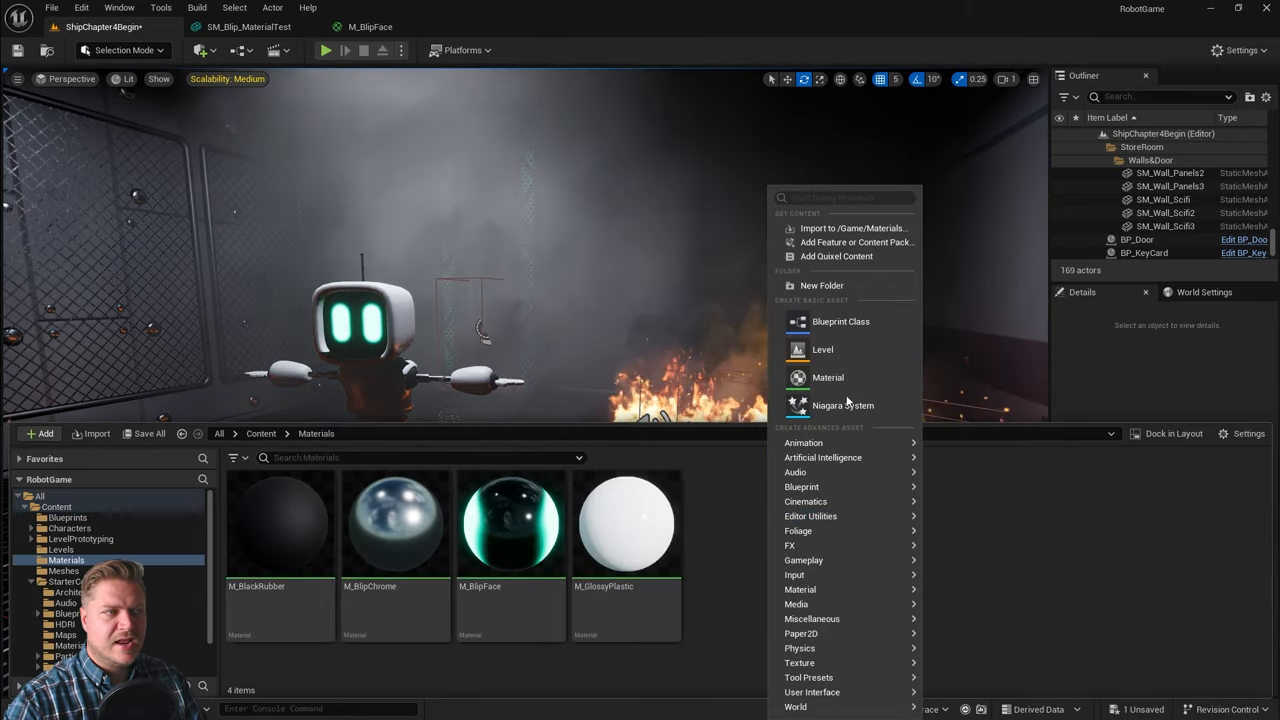
{"action": "left_click", "coordinate": [828, 377]}
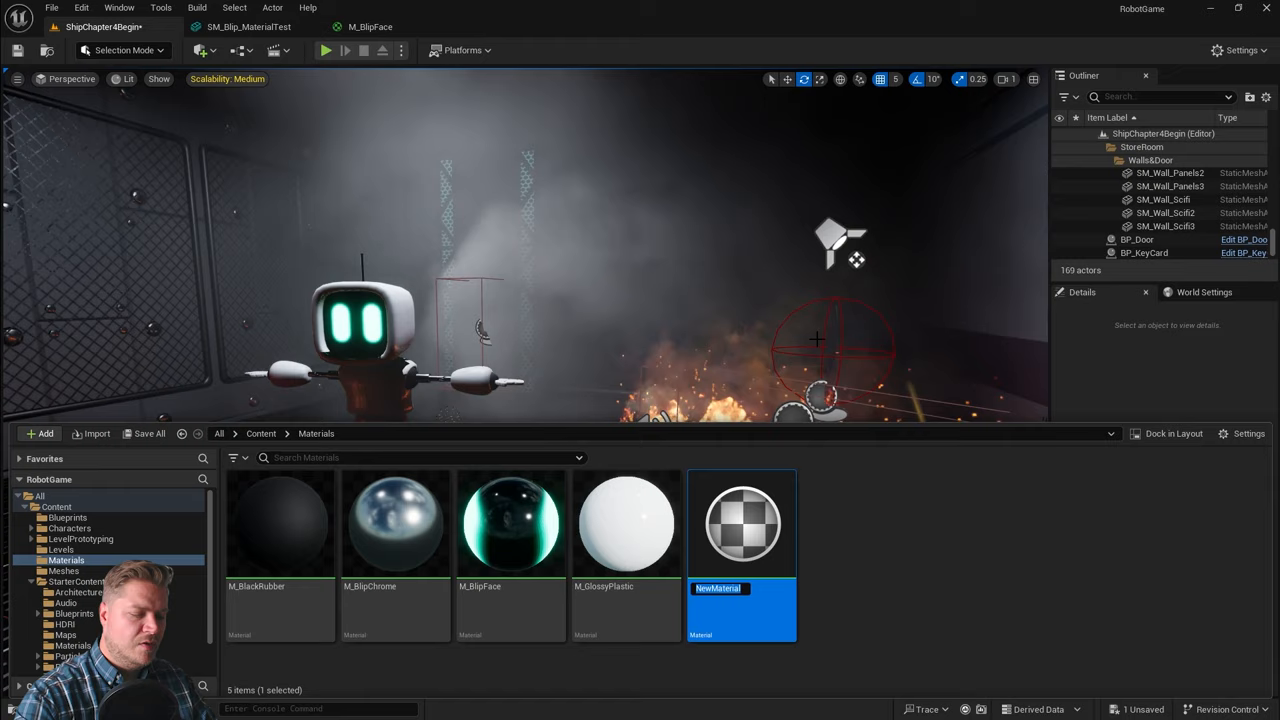
{"action": "type", "text": "M_"}
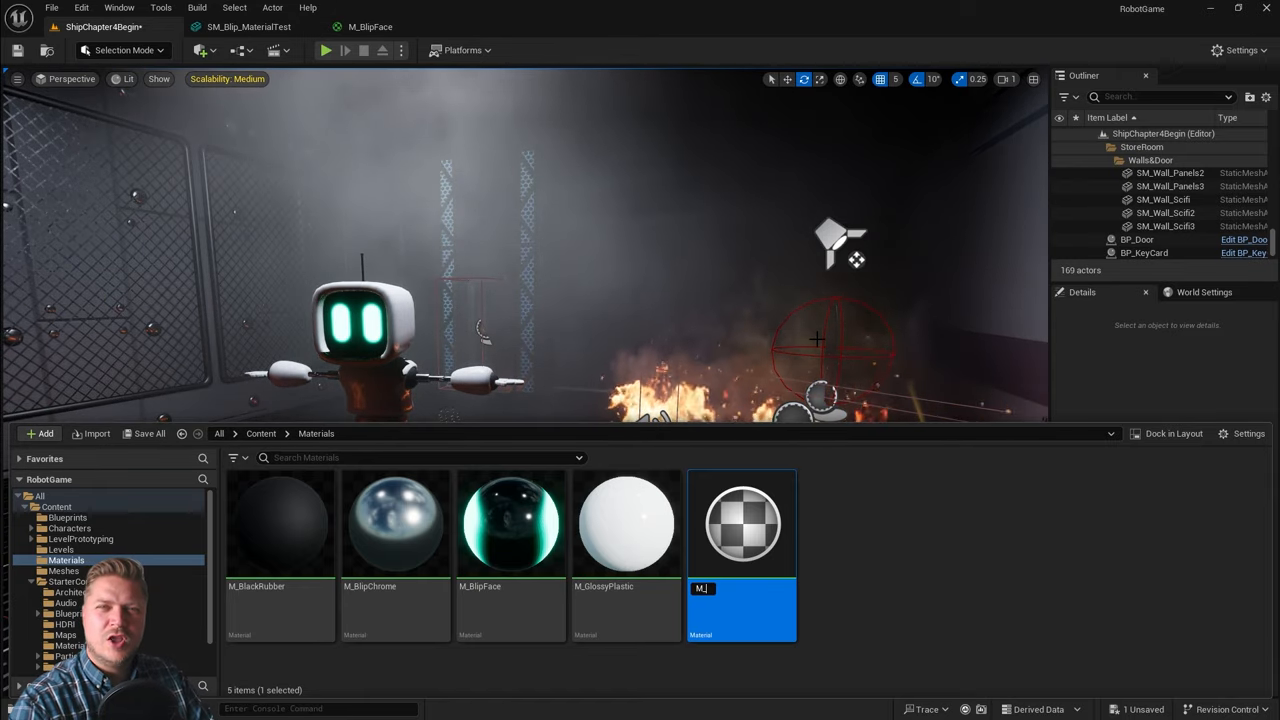
{"action": "type", "text": "Gru"}
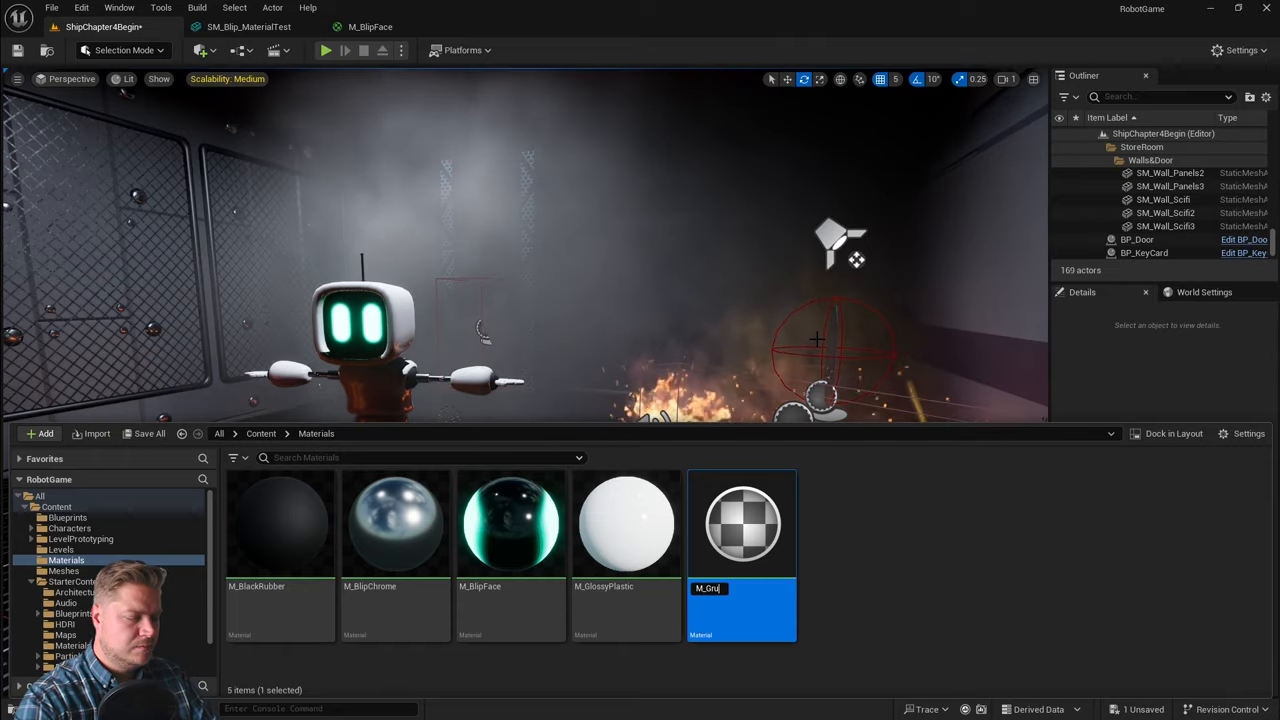
{"action": "type", "text": "bbyWall"}
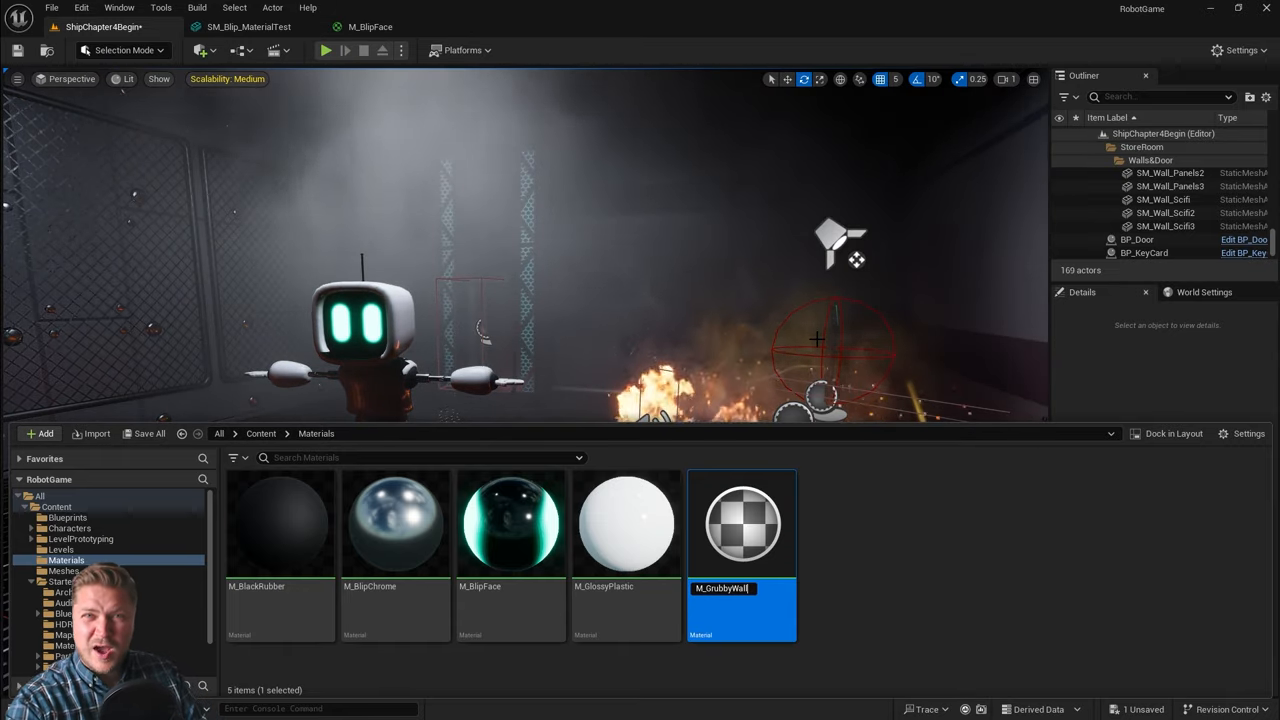
{"action": "key", "text": "Return"}
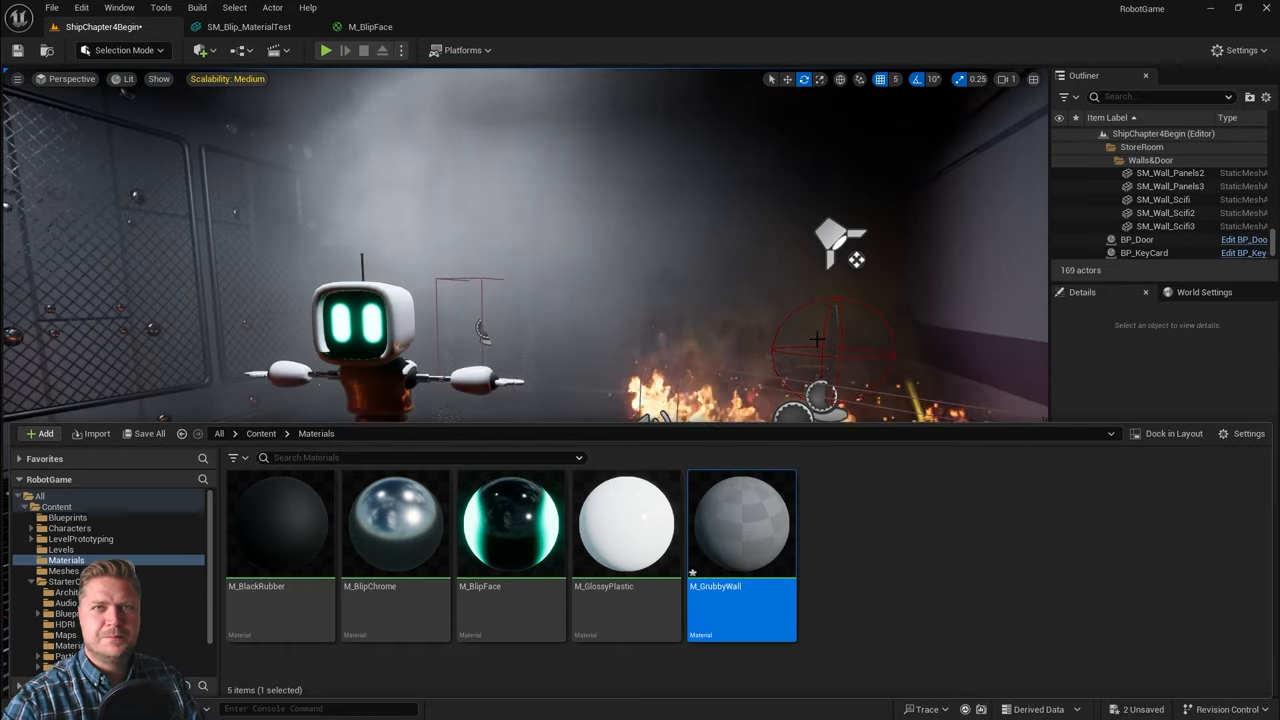
- In M_GrubbyWall's graph, add a Constant3Vector node and wire it into Base Color
{"action": "double_click", "coordinate": [741, 525]}
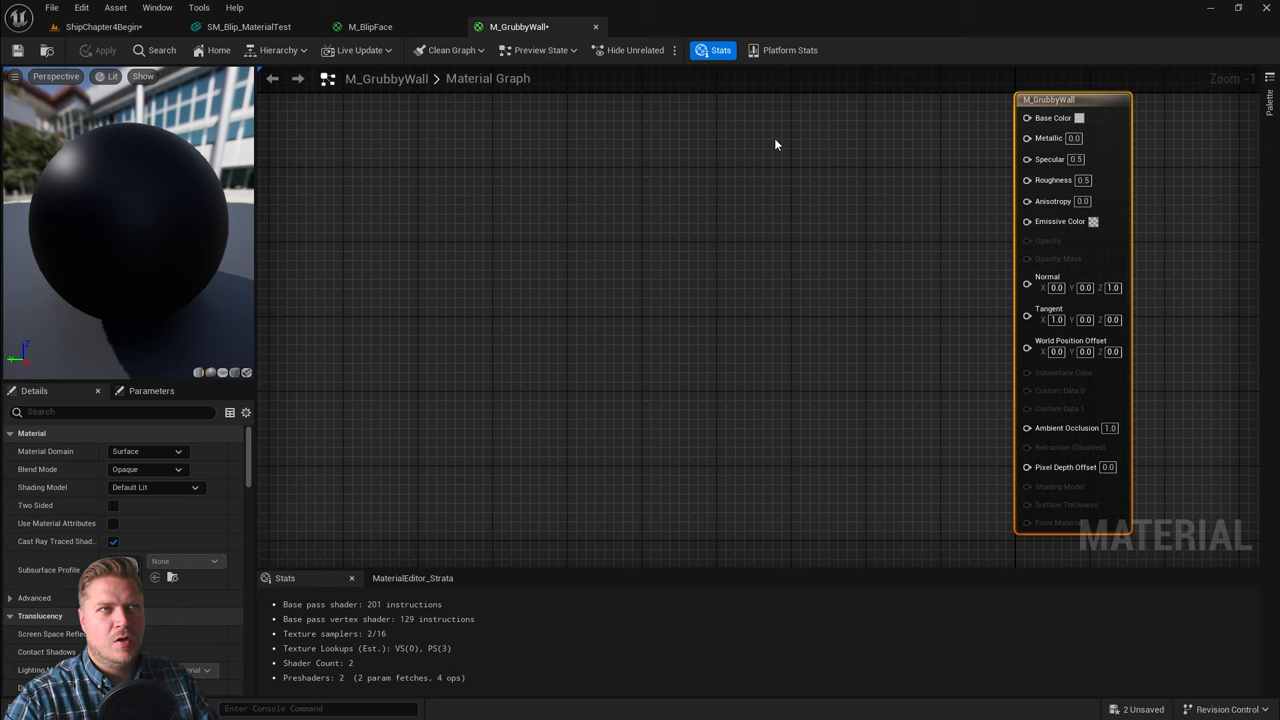
{"action": "right_click", "coordinate": [748, 117]}
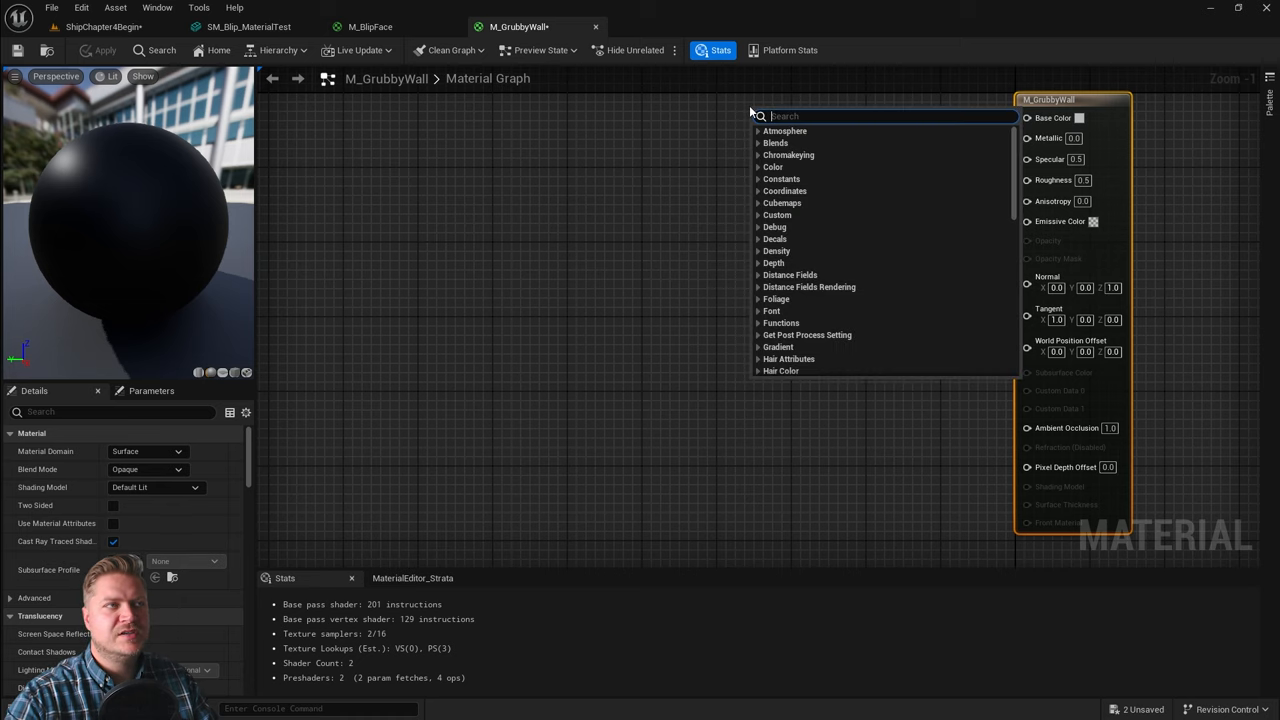
{"action": "type", "text": "constant"}
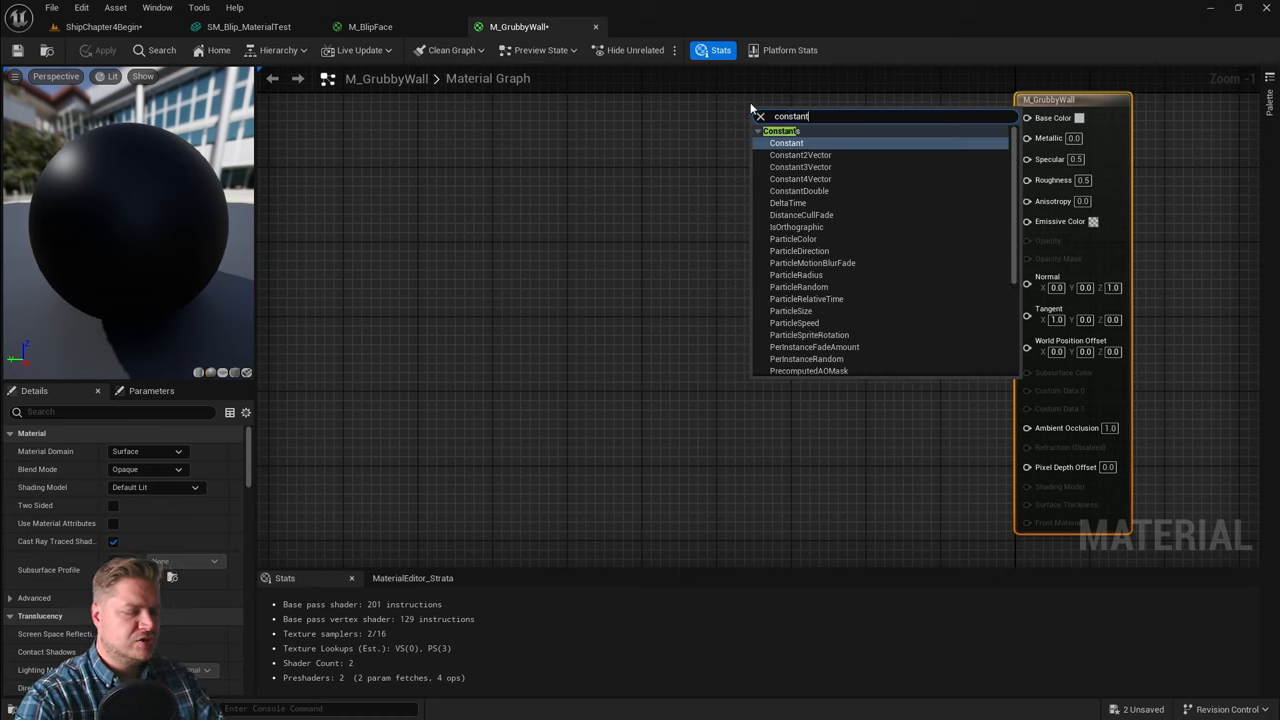
{"action": "type", "text": "3ve"}
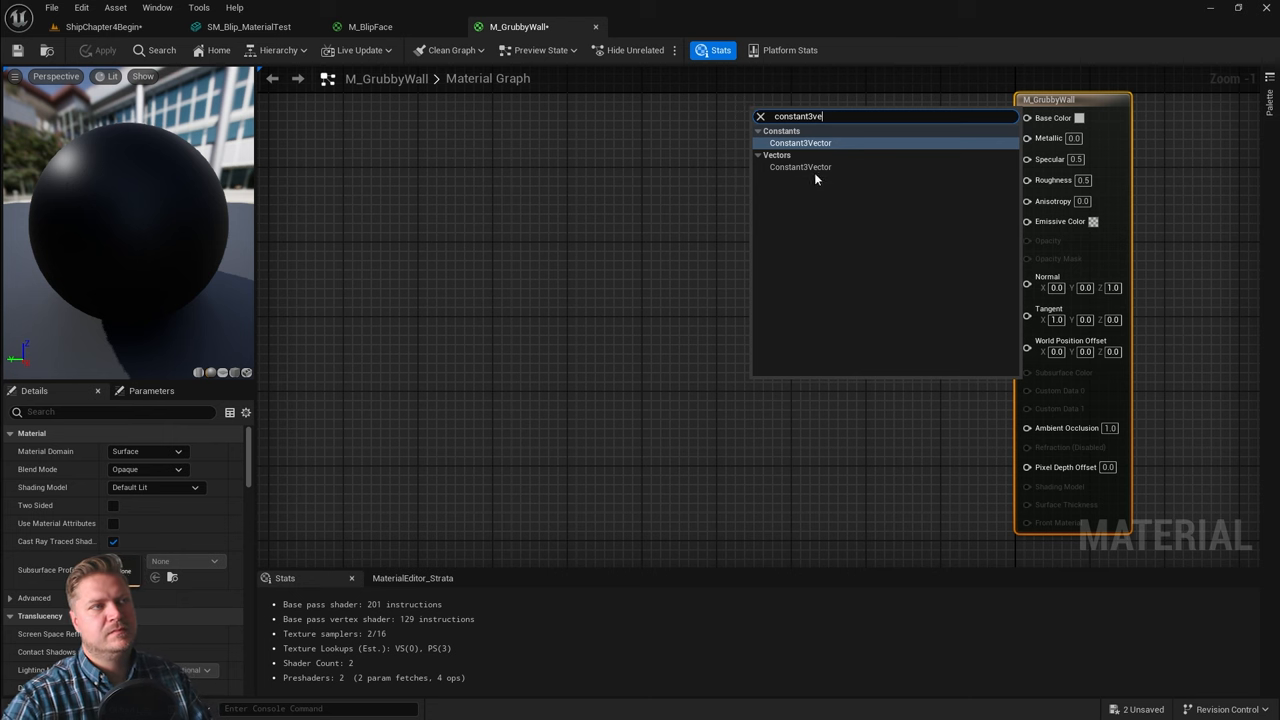
{"action": "left_click", "coordinate": [800, 143]}
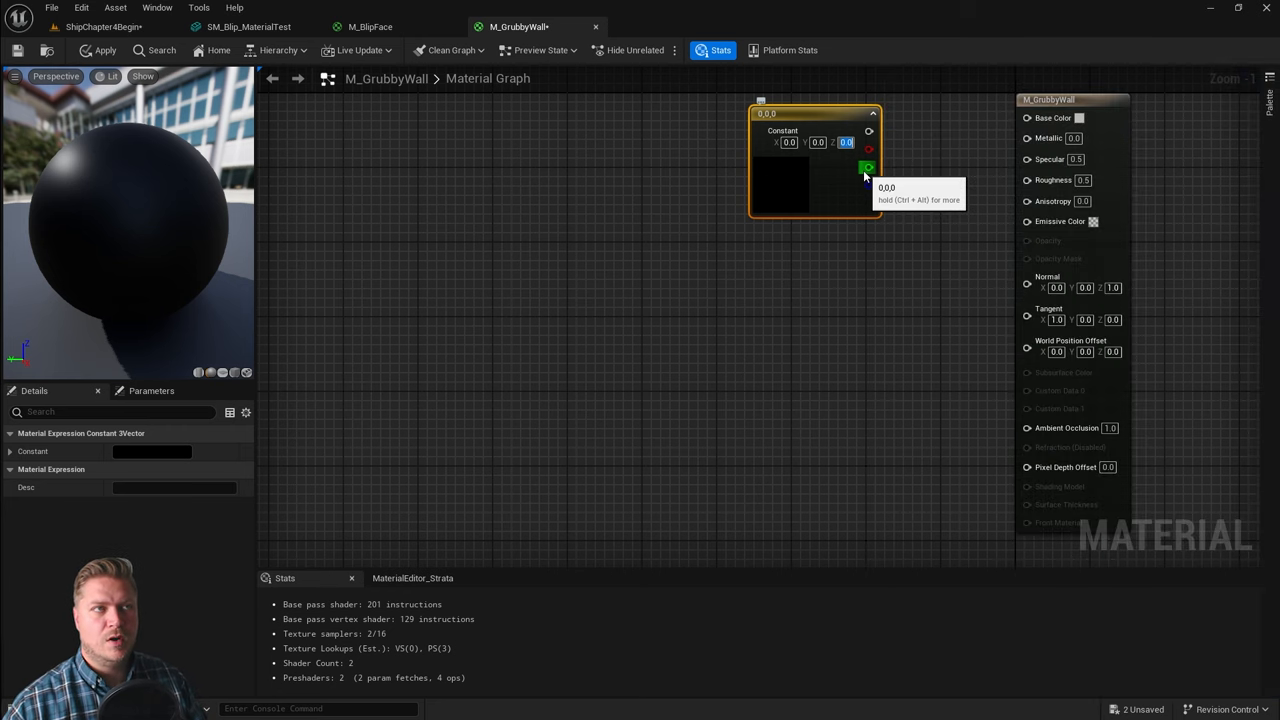
{"action": "mouse_move", "coordinate": [826, 135]}
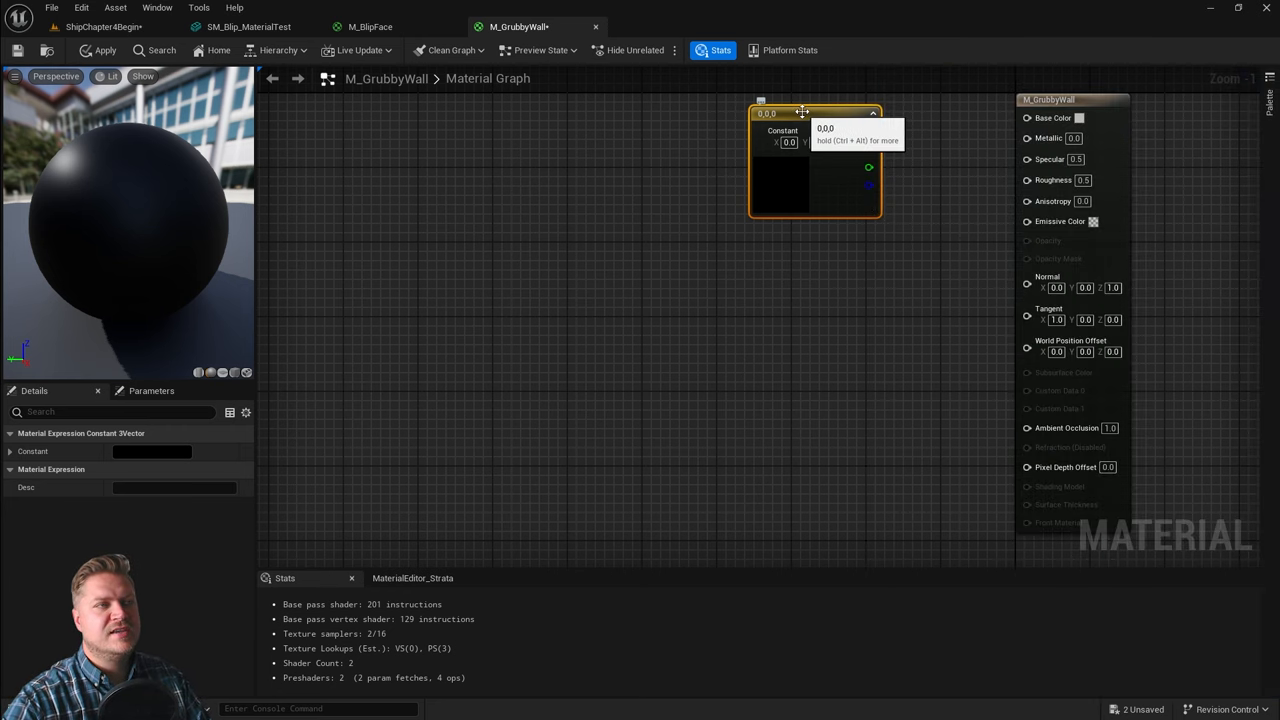
{"action": "left_click_drag", "start_coordinate": [801, 109], "coordinate": [763, 101]}
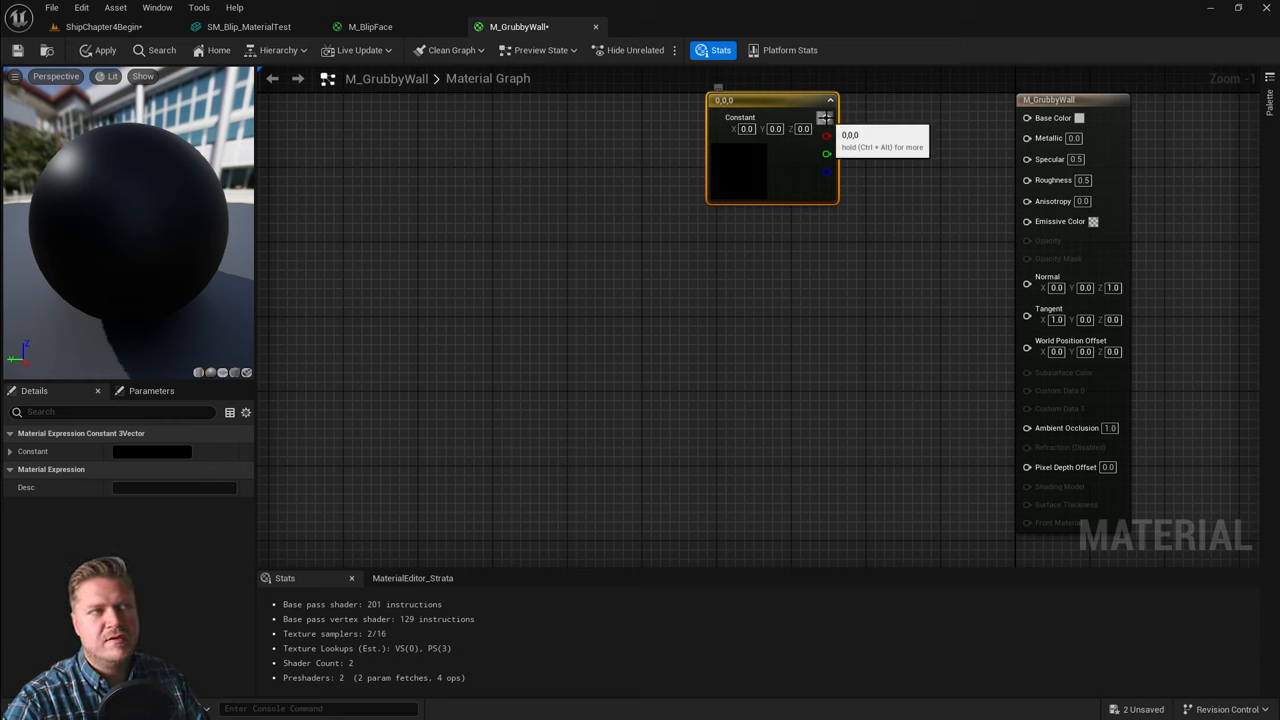
{"action": "left_click_drag", "start_coordinate": [826, 118], "coordinate": [1027, 117]}
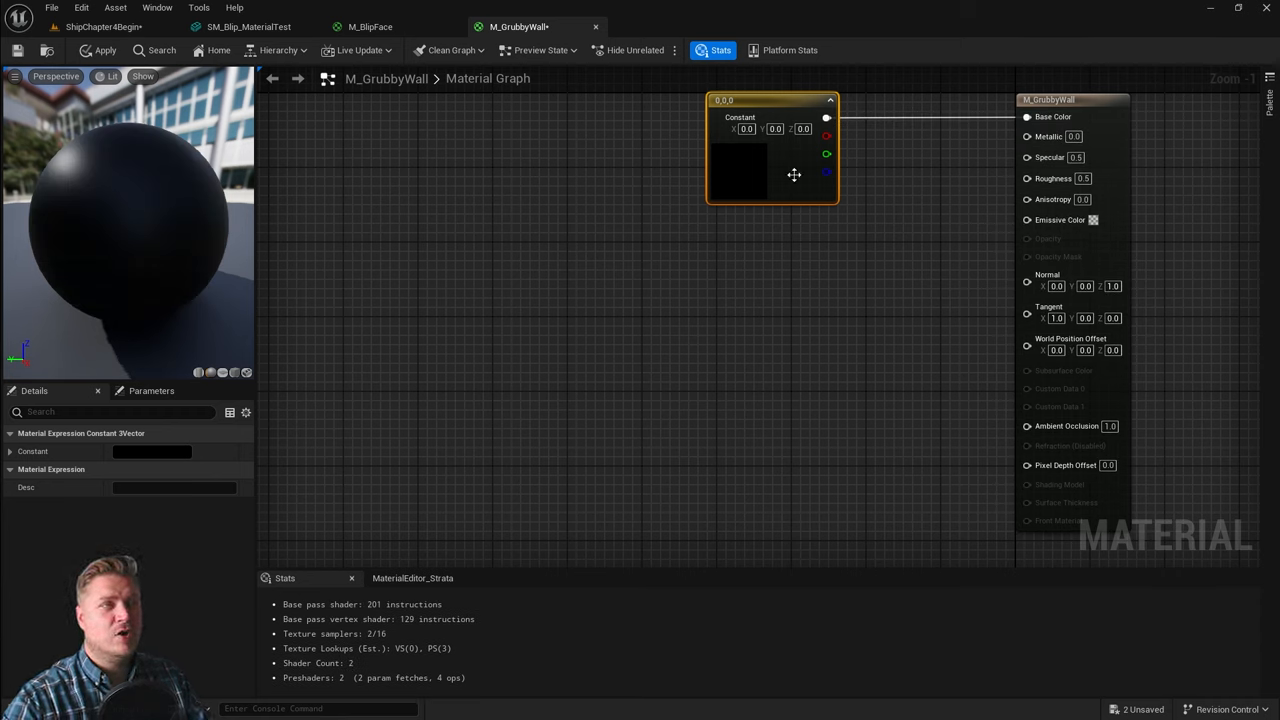
- Set the constant's colour to a pale bluish grey (0.37, 0.507, 0.557) in the Color Picker
{"action": "left_click", "coordinate": [146, 450]}
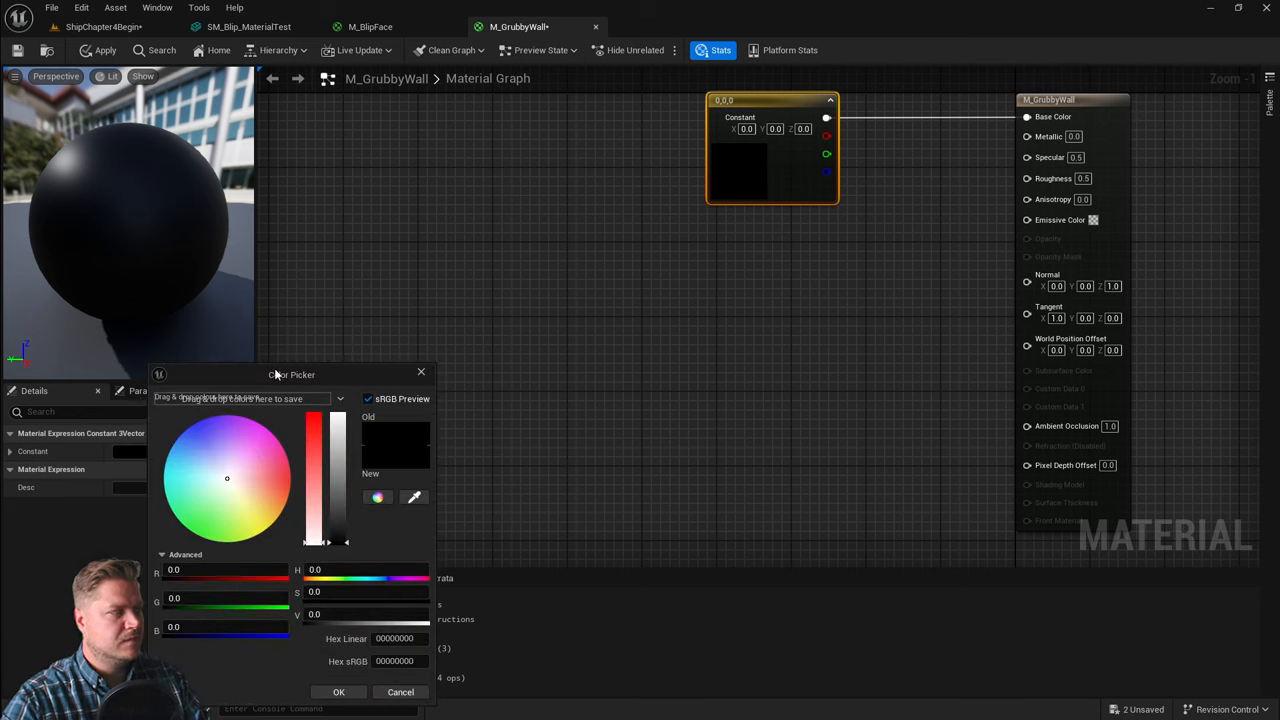
{"action": "mouse_move", "coordinate": [290, 368]}
{"action": "left_mouse_down"}
{"action": "mouse_move", "coordinate": [433, 250]}
{"action": "mouse_move", "coordinate": [456, 137]}
{"action": "left_mouse_up"}
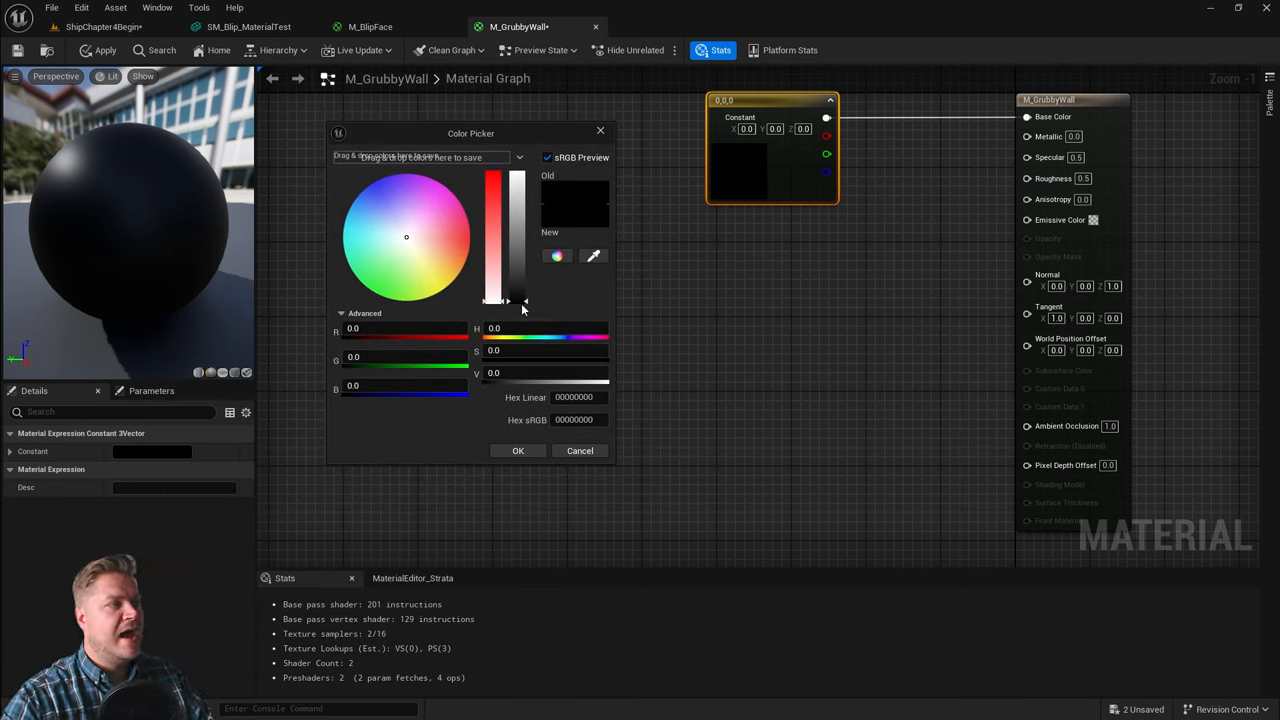
{"action": "left_click_drag", "start_coordinate": [520, 302], "coordinate": [525, 231]}
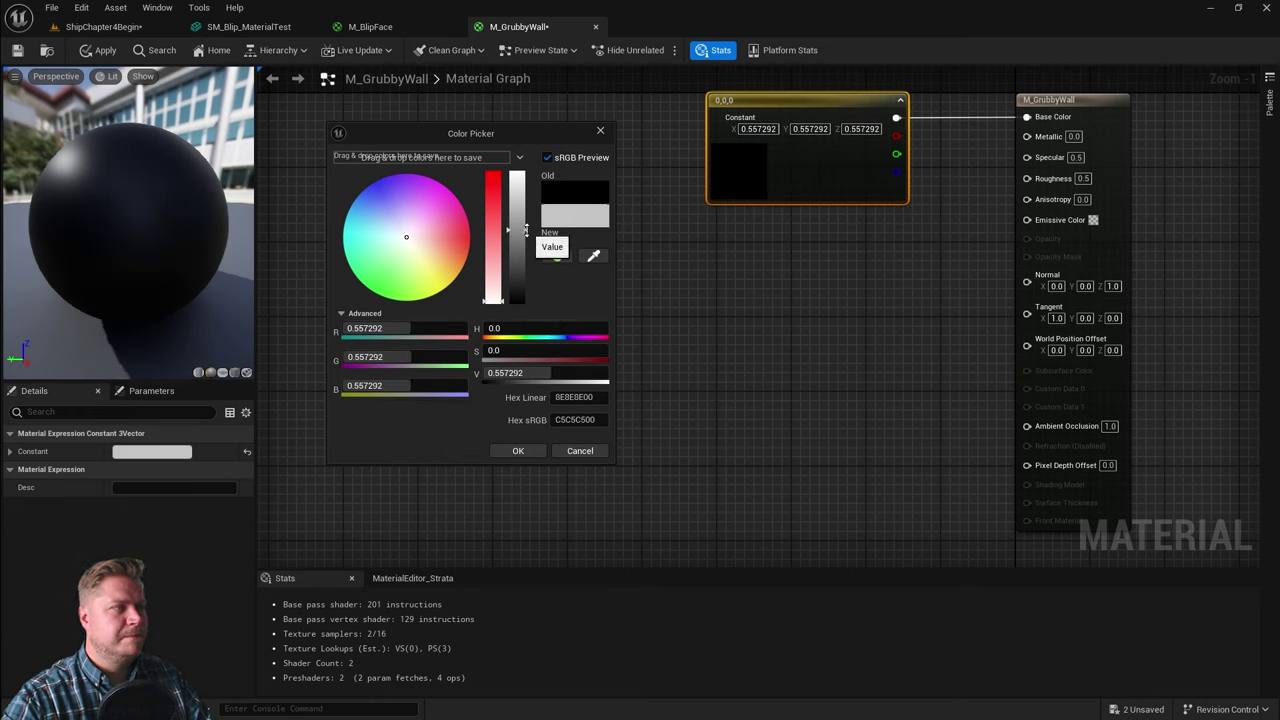
{"action": "left_click", "coordinate": [405, 237]}
{"action": "left_click_drag", "start_coordinate": [405, 240], "coordinate": [386, 231]}
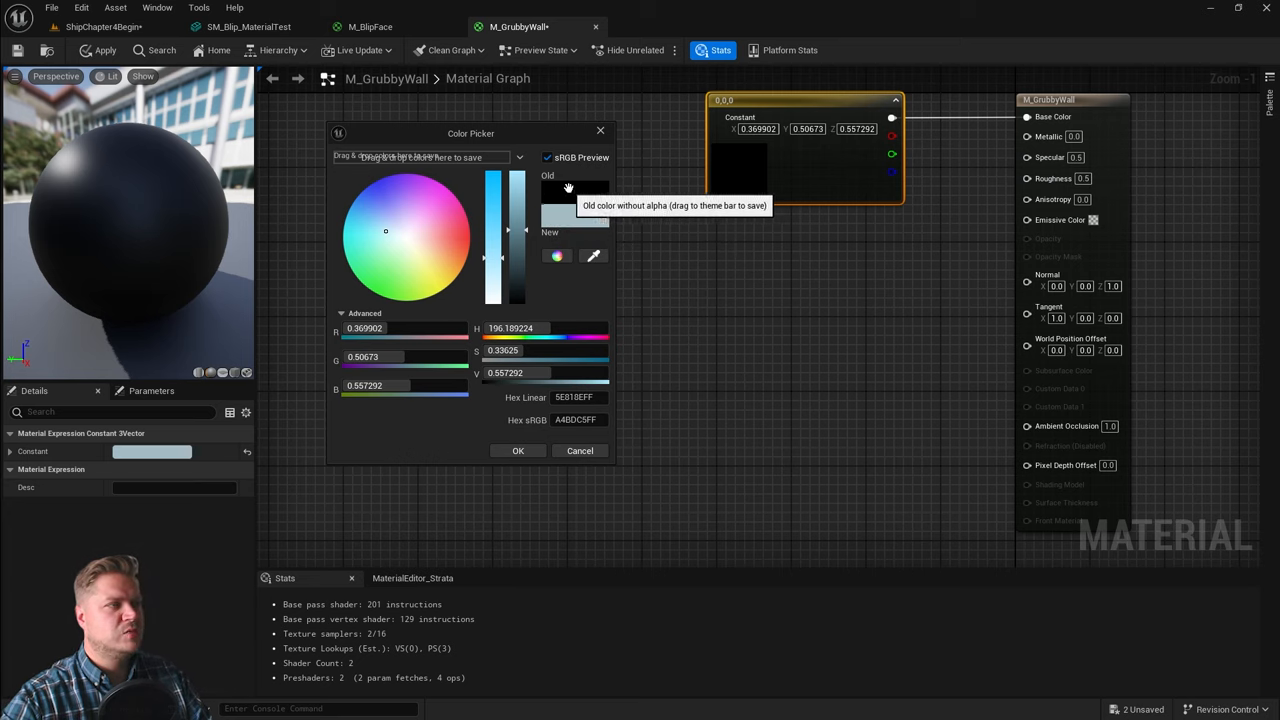
{"action": "left_click", "coordinate": [517, 451]}
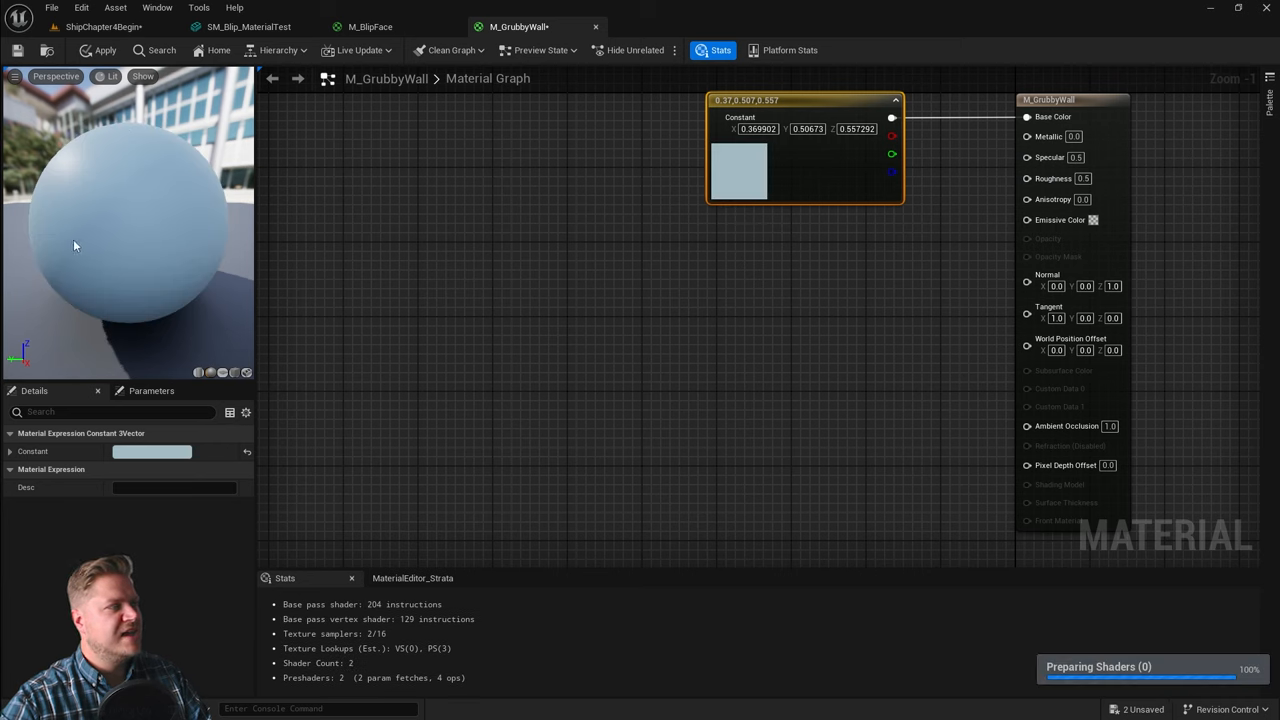
- Move the constant node further left and inspect the preview sphere
{"action": "left_click_drag", "start_coordinate": [73, 245], "coordinate": [150, 240]}
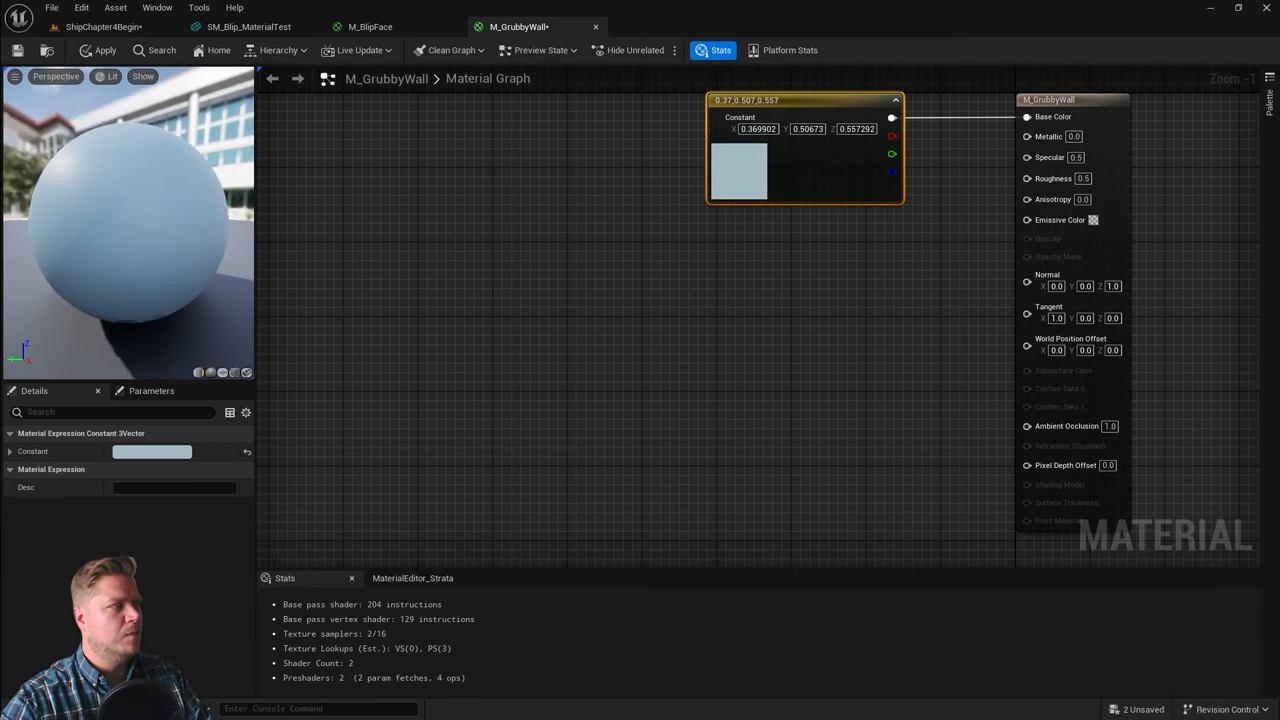
{"action": "left_click_drag", "start_coordinate": [805, 100], "coordinate": [552, 103]}
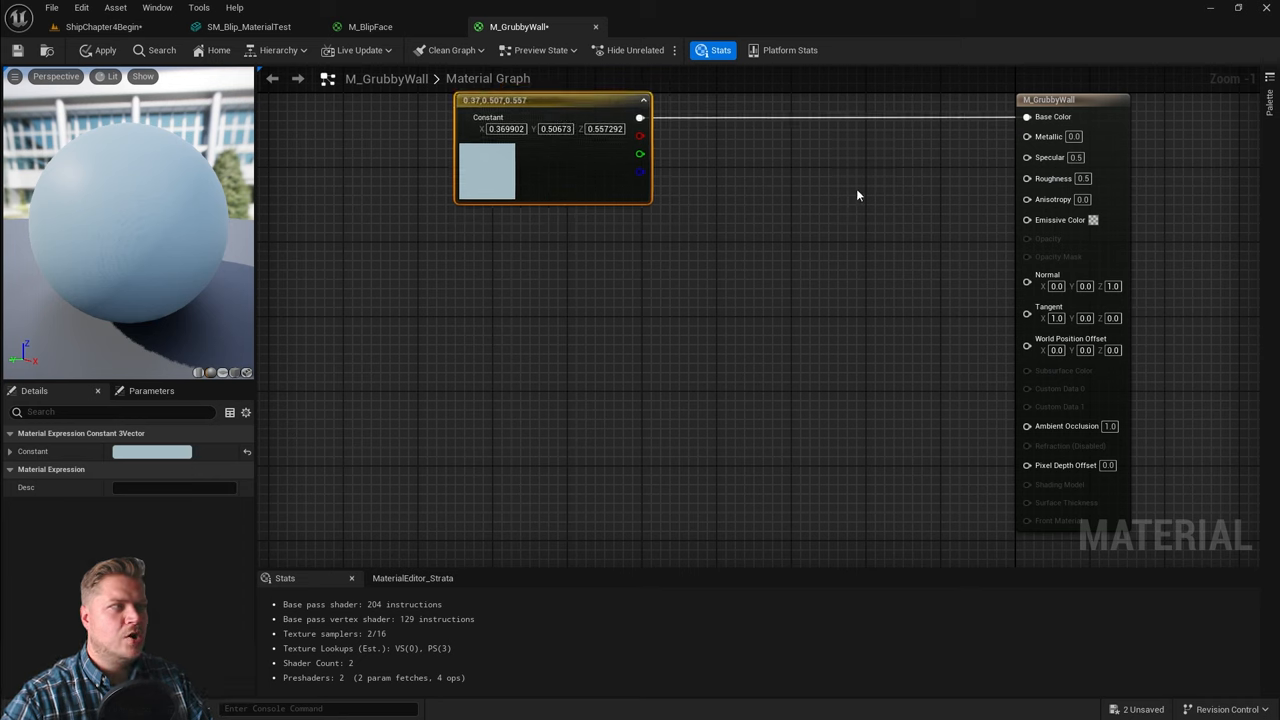
{"action": "left_click_drag", "start_coordinate": [65, 270], "coordinate": [170, 245]}
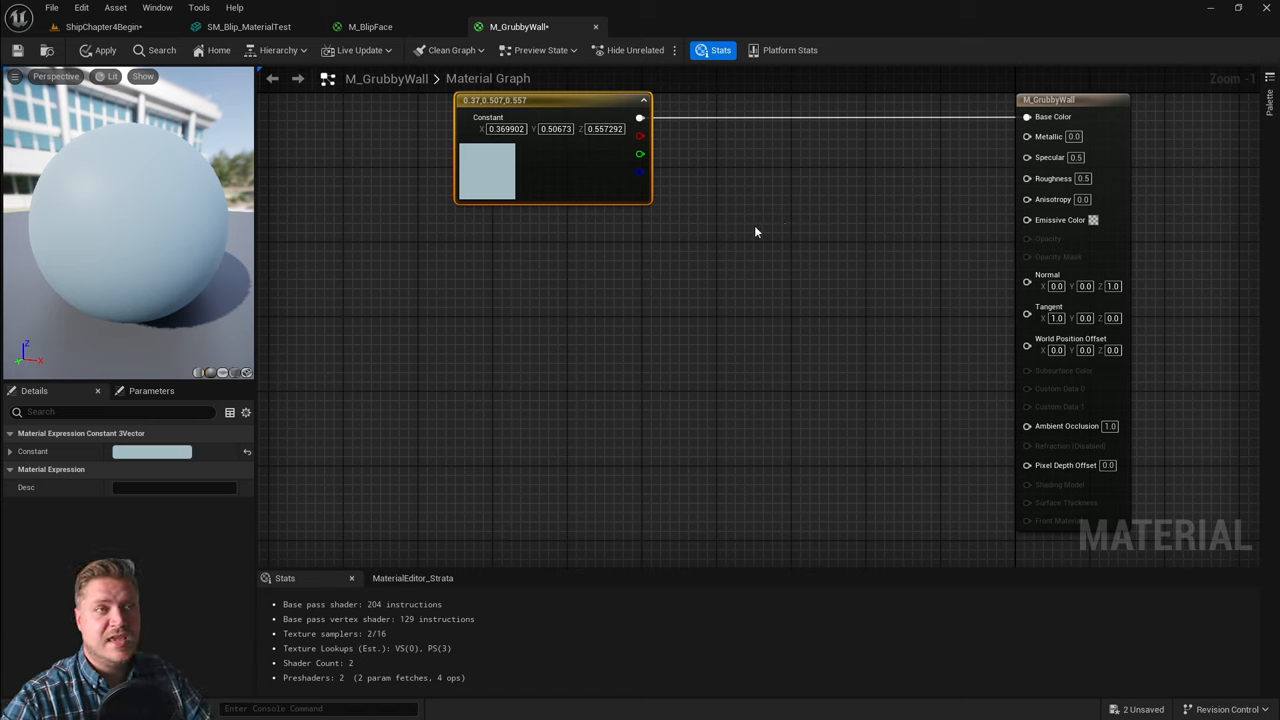
- Add a Texture Sample node using the T_Perlin_Noise_M texture
{"action": "key", "text": "t"}
{"action": "left_click", "coordinate": [778, 195]}
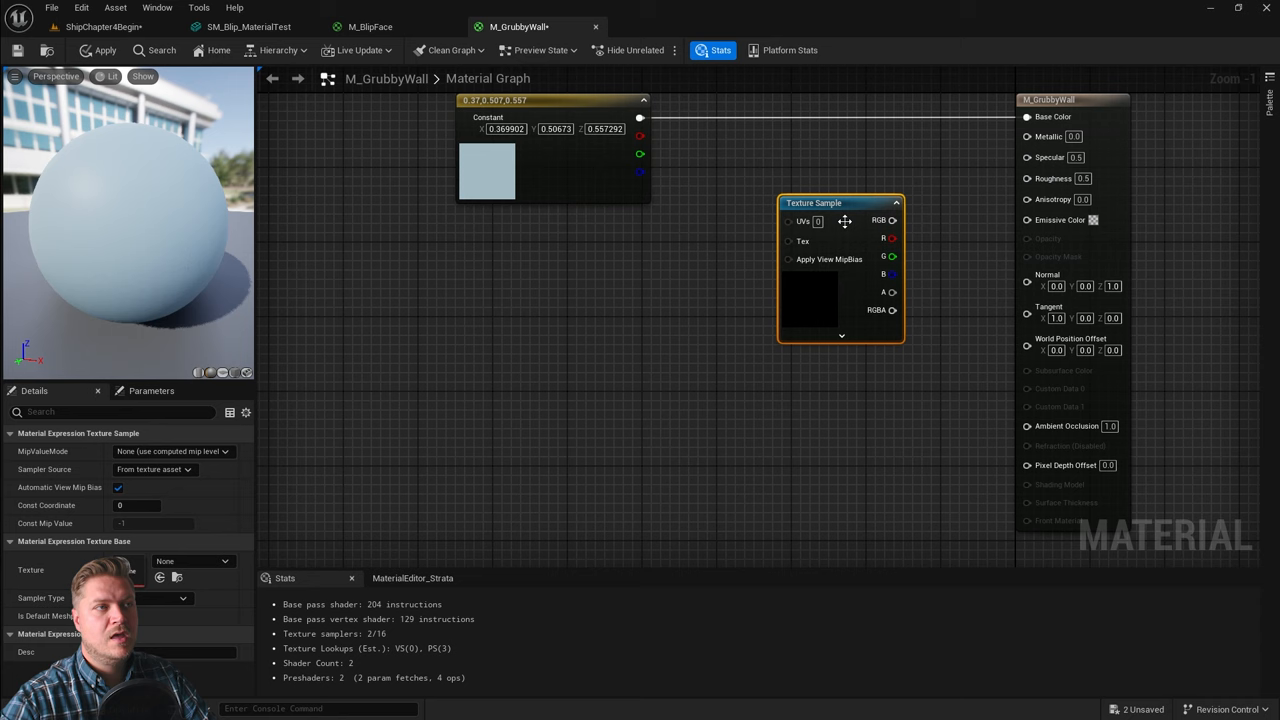
{"action": "left_click_drag", "start_coordinate": [851, 205], "coordinate": [771, 177]}
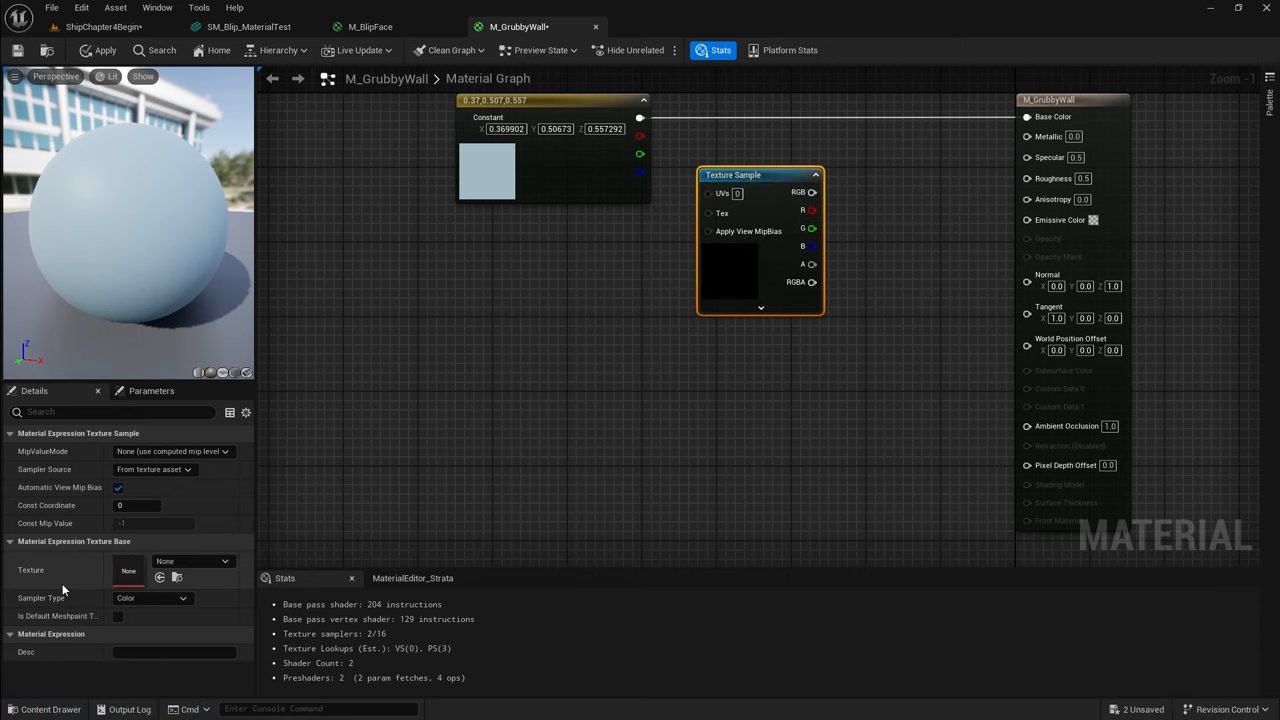
{"action": "left_click", "coordinate": [210, 562]}
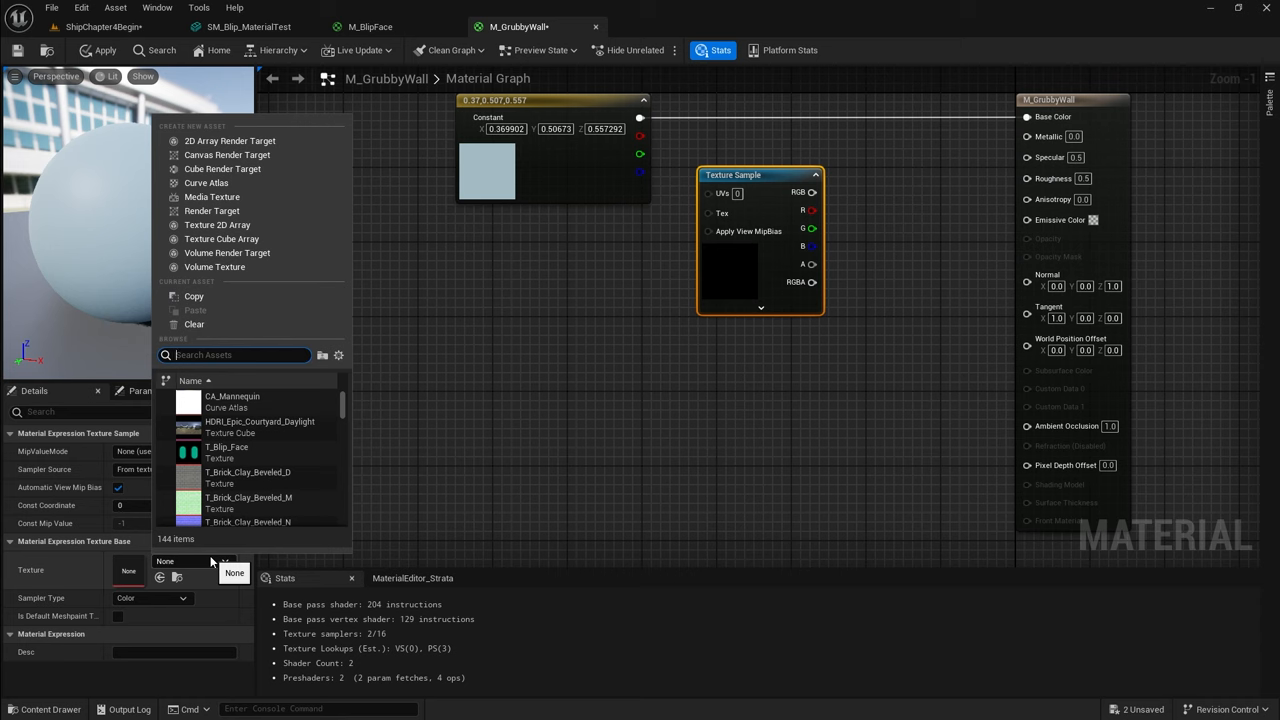
{"action": "type", "text": "perlin"}
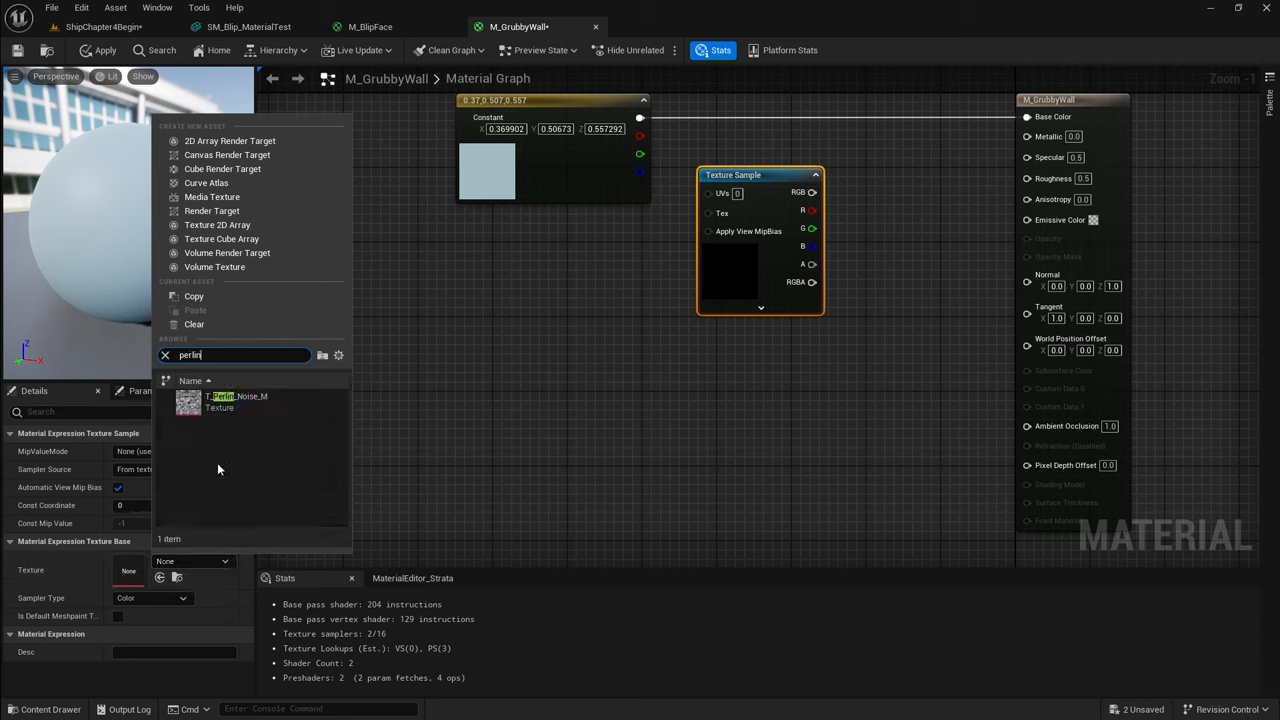
{"action": "left_click", "coordinate": [230, 401]}
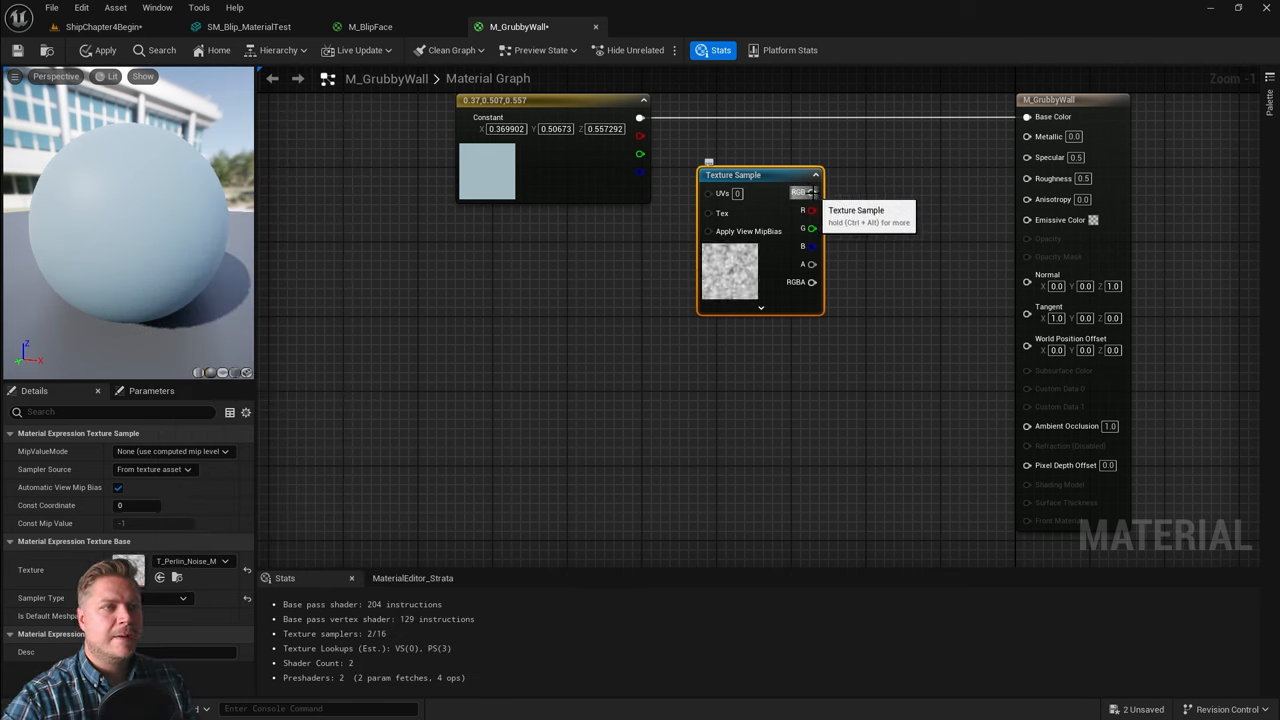
- Wire the noise texture's RGB into Roughness and inspect the mottled sheen
{"action": "left_click_drag", "start_coordinate": [812, 192], "coordinate": [1027, 179]}
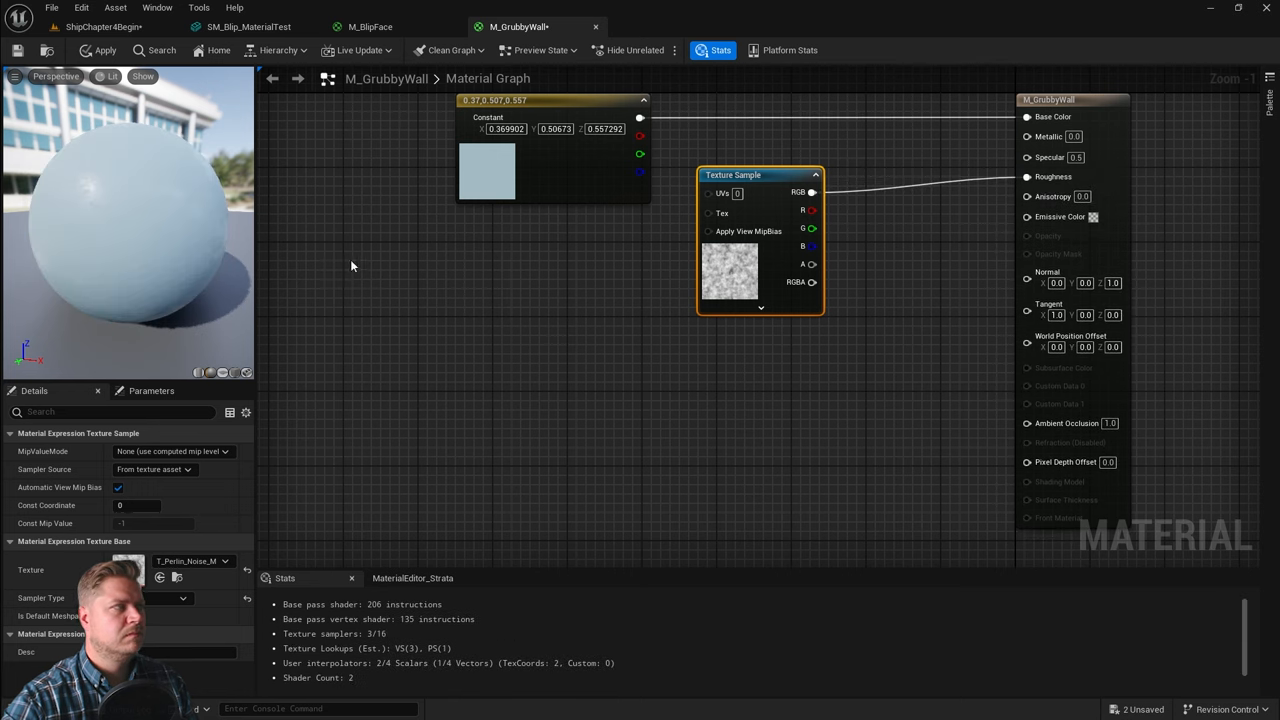
{"action": "scroll", "coordinate": [150, 220], "scroll_direction": "up", "scroll_amount": 2}
{"action": "left_click_drag", "start_coordinate": [150, 200], "coordinate": [38, 172]}
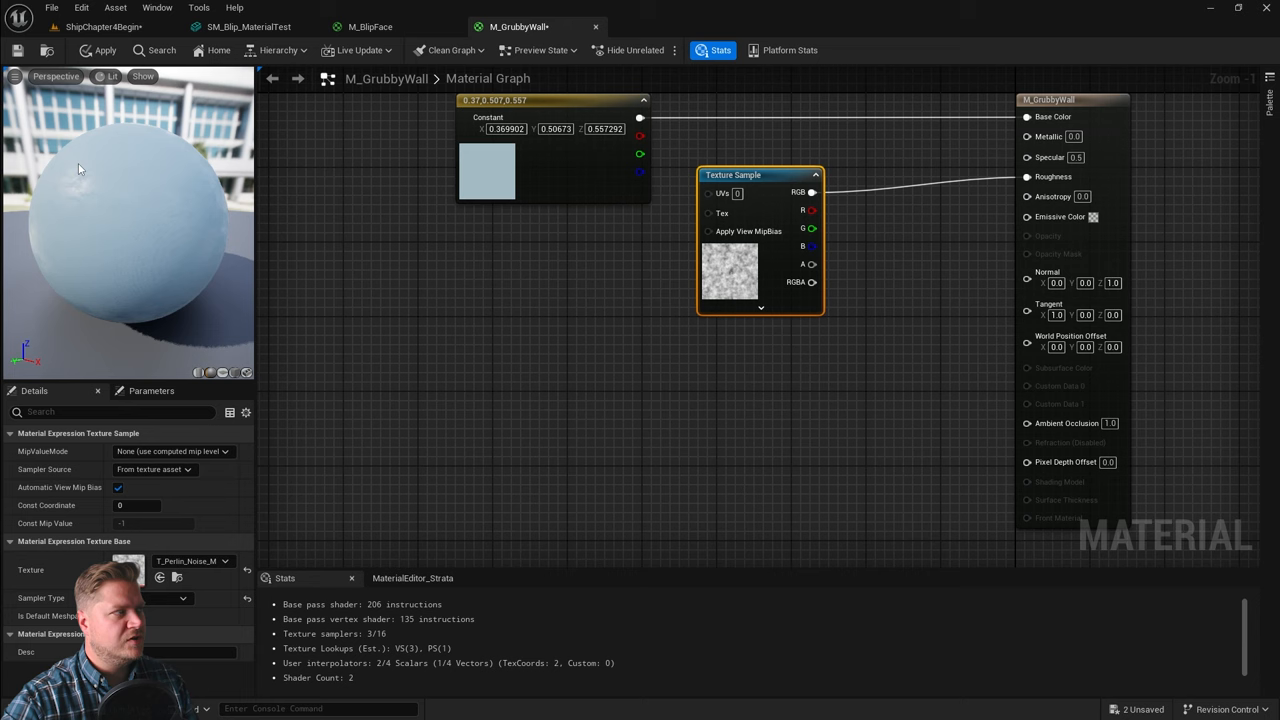
{"action": "mouse_move", "coordinate": [78, 163]}
{"action": "left_mouse_down"}
{"action": "mouse_move", "coordinate": [150, 200]}
{"action": "mouse_move", "coordinate": [80, 180]}
{"action": "left_mouse_up"}
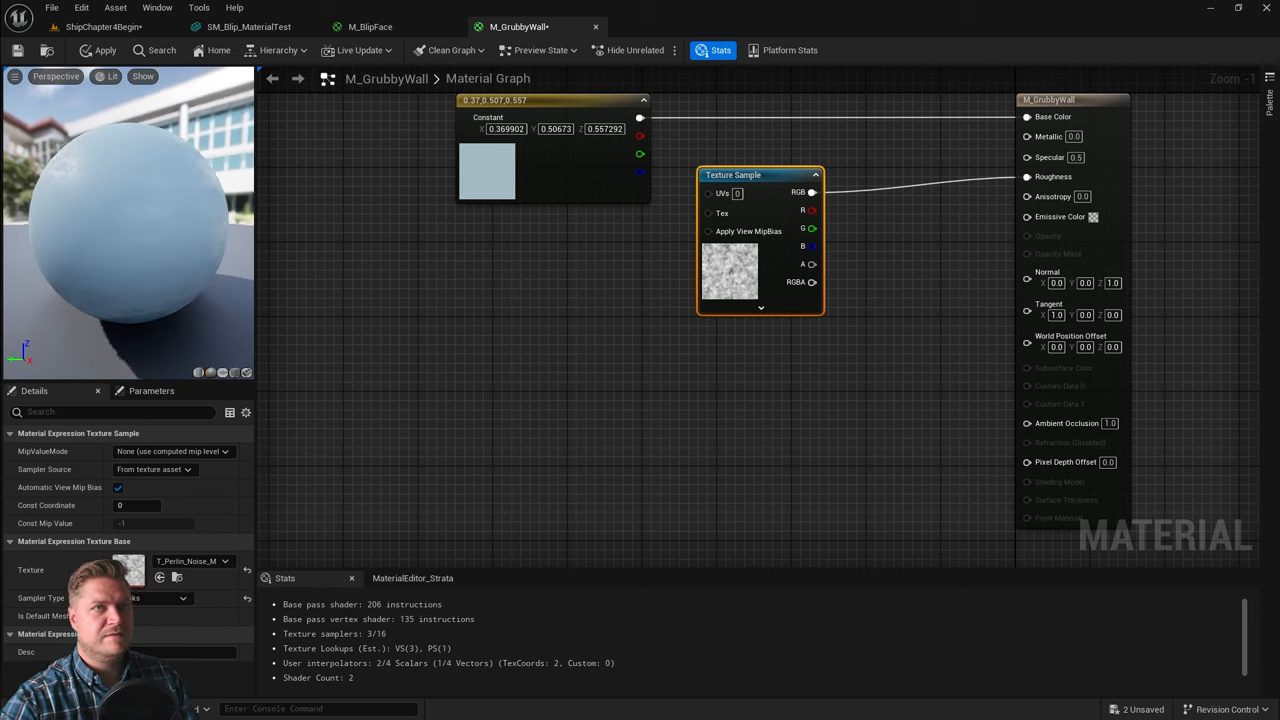
{"action": "left_click_drag", "start_coordinate": [150, 200], "coordinate": [250, 230]}
- Show M_GrubbyWall on the box preview shape and orbit to face it
{"action": "left_click_drag", "start_coordinate": [801, 174], "coordinate": [801, 165]}
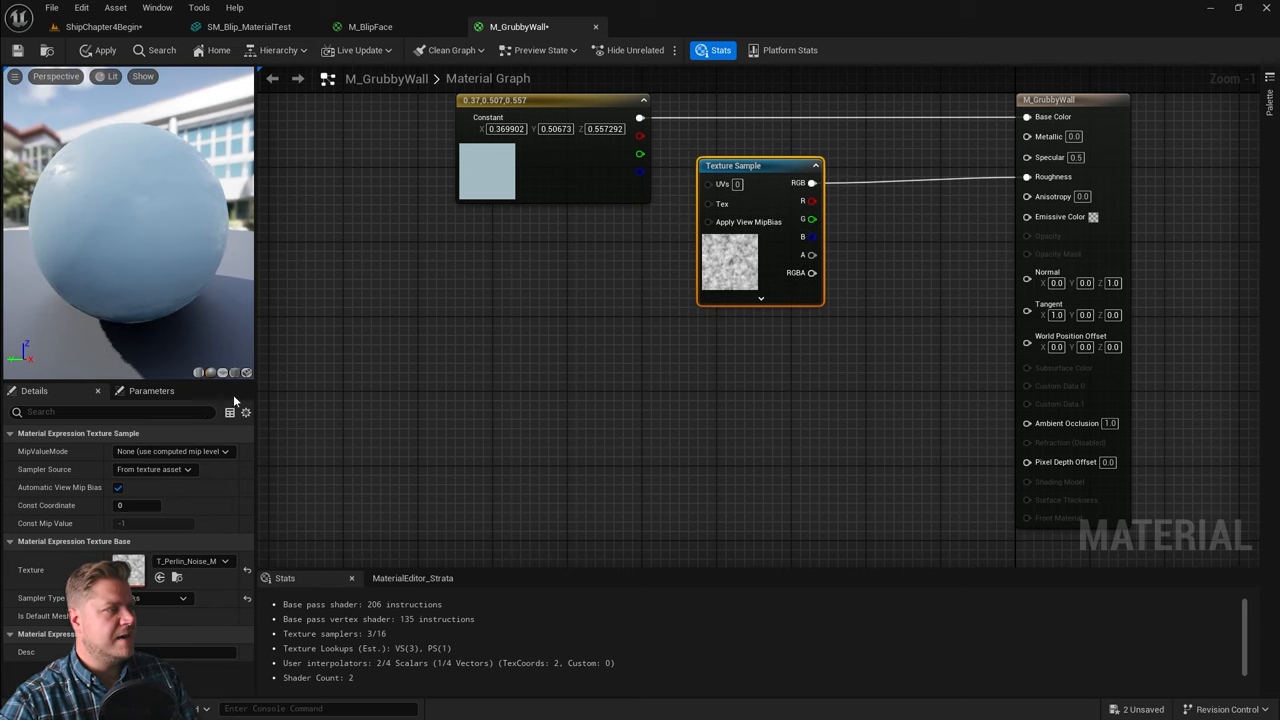
{"action": "left_click", "coordinate": [234, 372]}
{"action": "mouse_move", "coordinate": [188, 226]}
{"action": "left_mouse_down"}
{"action": "mouse_move", "coordinate": [120, 200]}
{"action": "mouse_move", "coordinate": [200, 300]}
{"action": "left_mouse_up"}
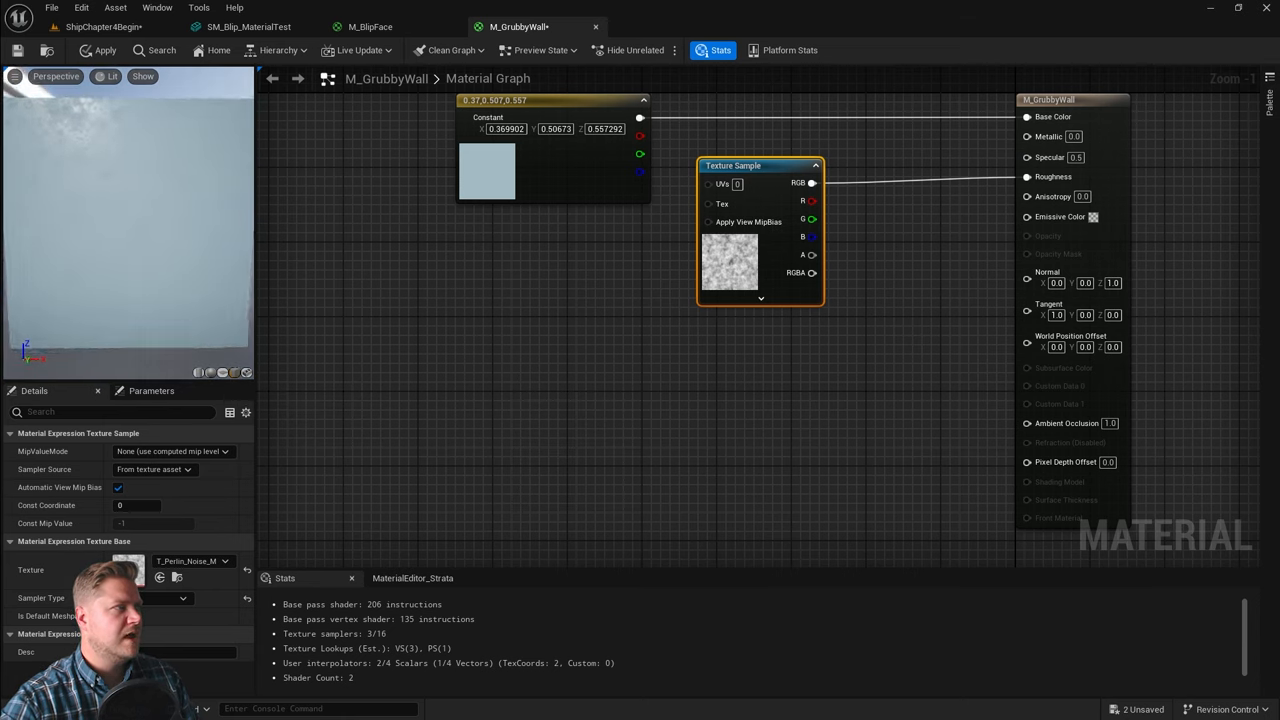
{"action": "left_click_drag", "start_coordinate": [80, 150], "coordinate": [115, 128]}
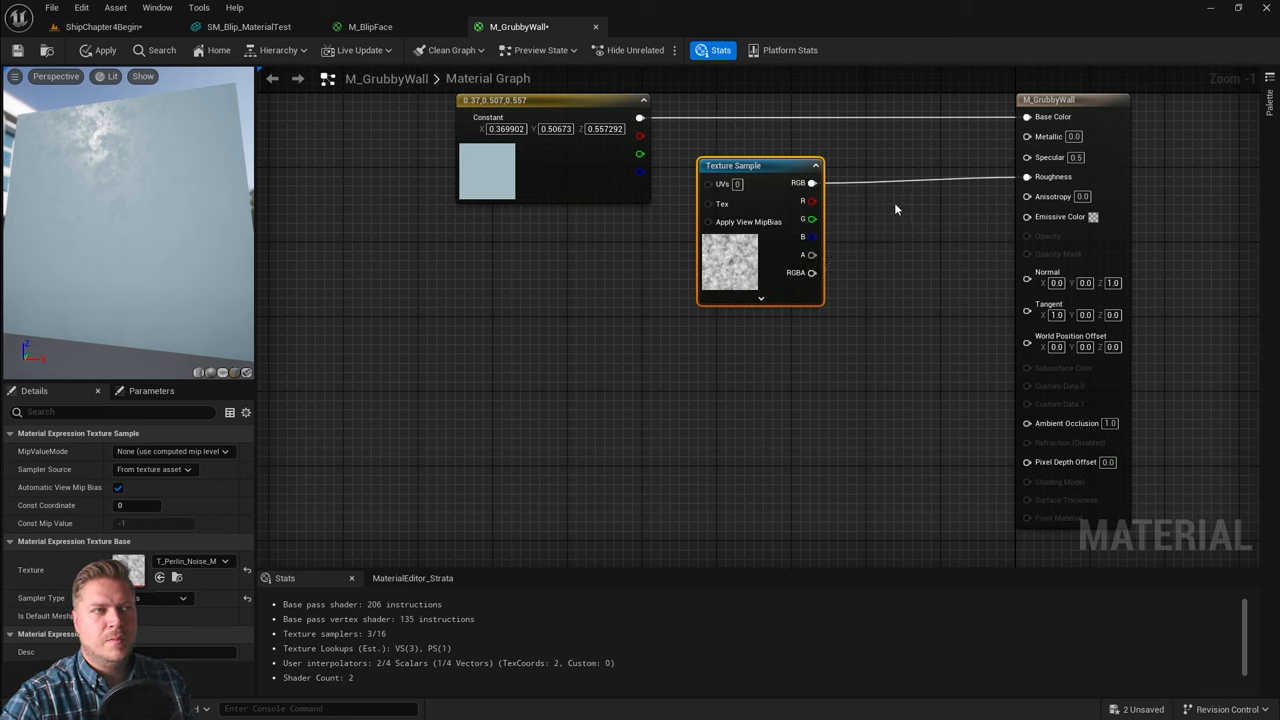
- Insert an Add node (B = 0.2) between the texture's RGB and Roughness
{"action": "left_click_drag", "start_coordinate": [813, 184], "coordinate": [894, 202]}
{"action": "type", "text": "add"}
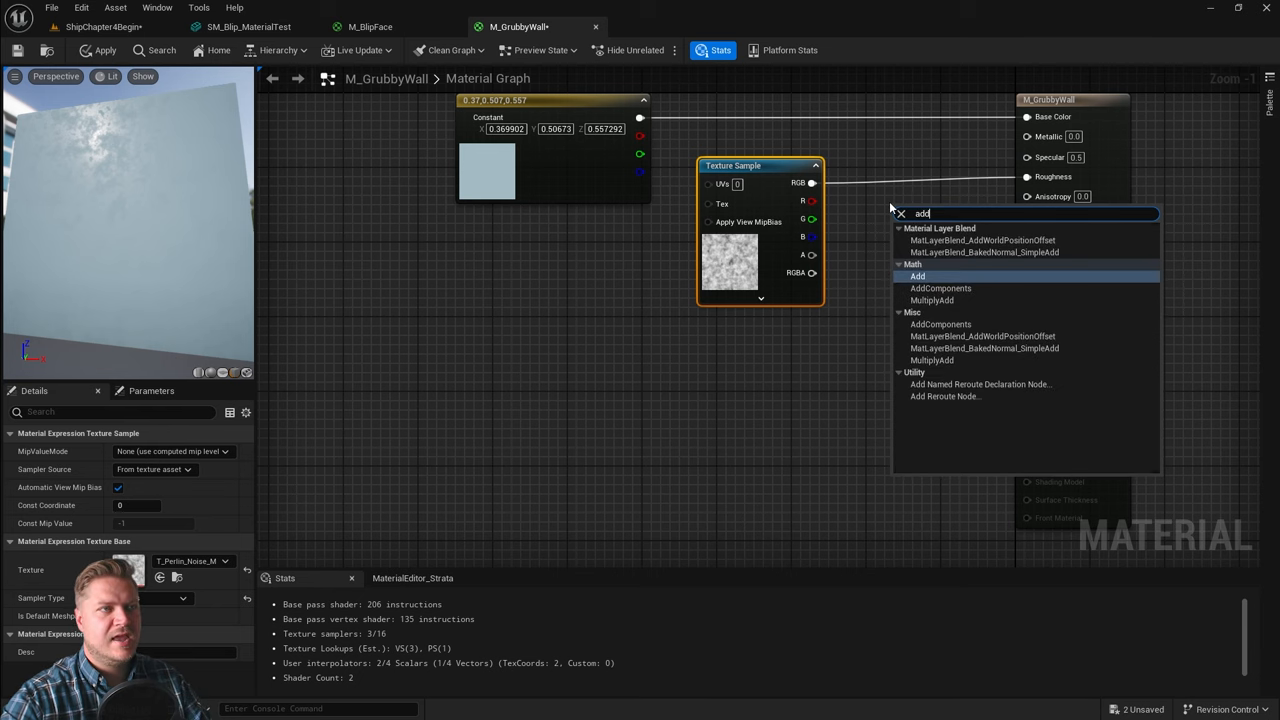
{"action": "left_click", "coordinate": [918, 276]}
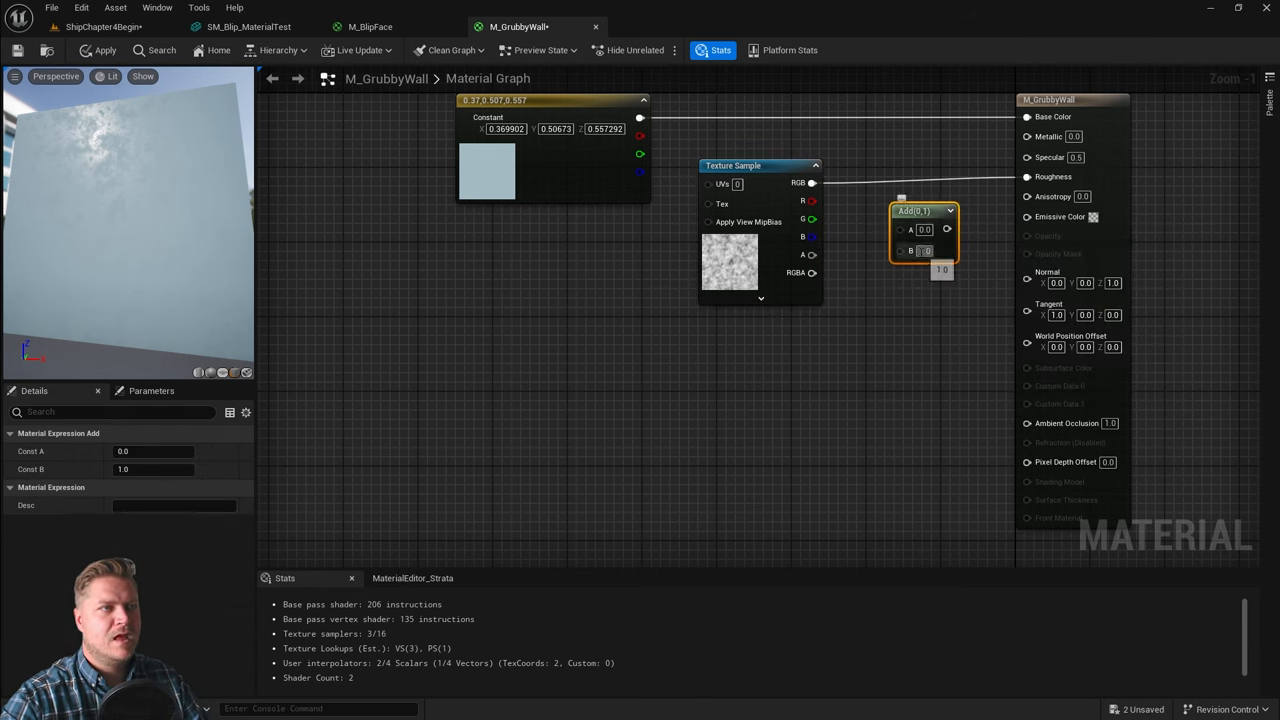
{"action": "type", "text": "0"}
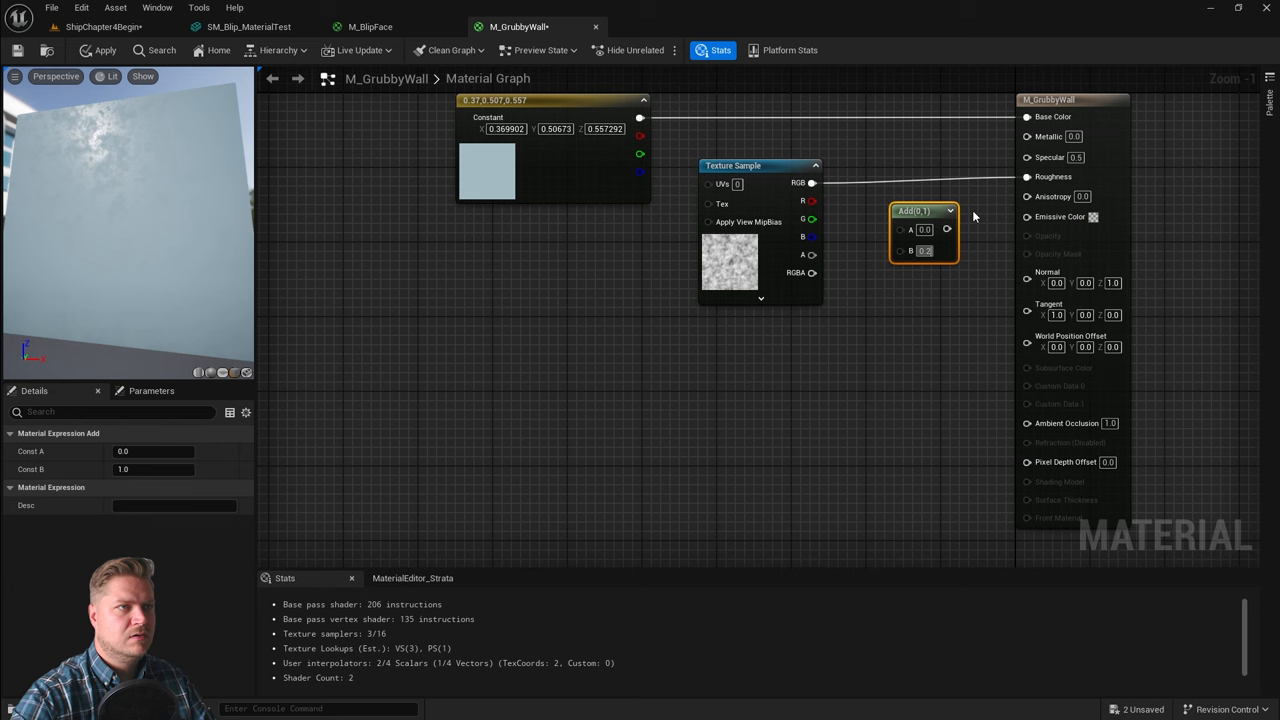
{"action": "type", "text": ".2"}
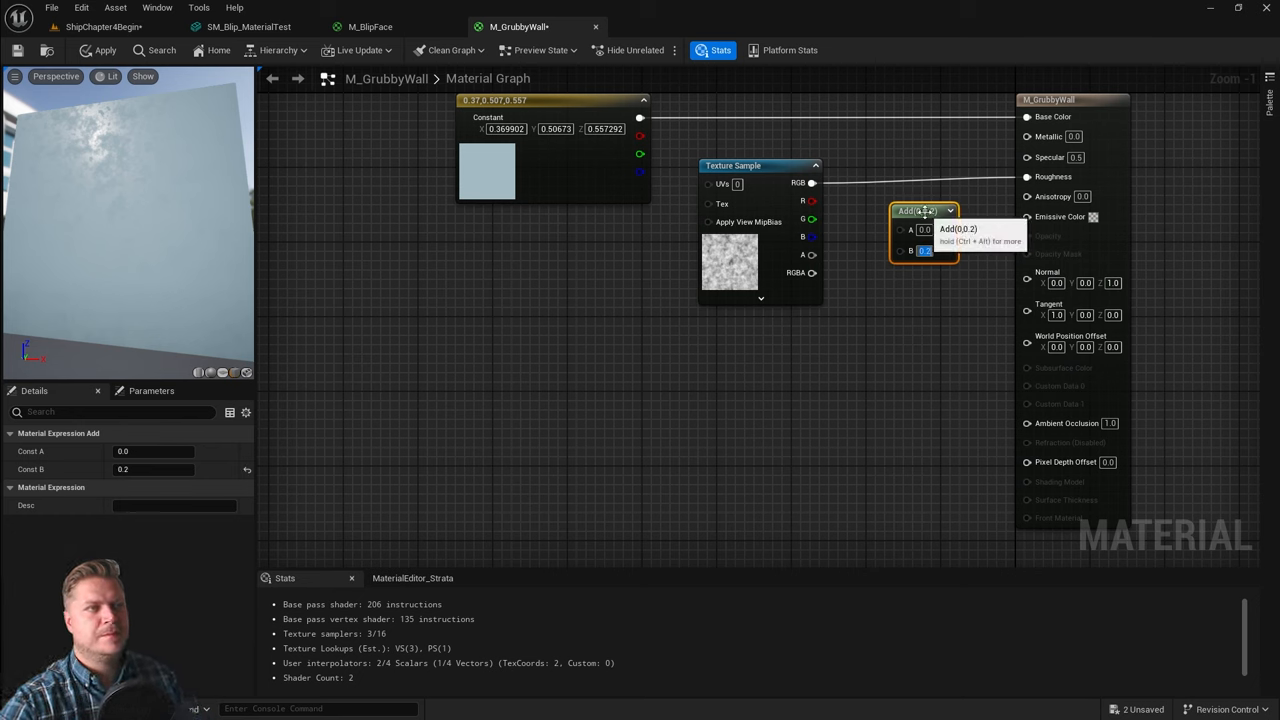
{"action": "left_click_drag", "start_coordinate": [928, 212], "coordinate": [913, 180]}
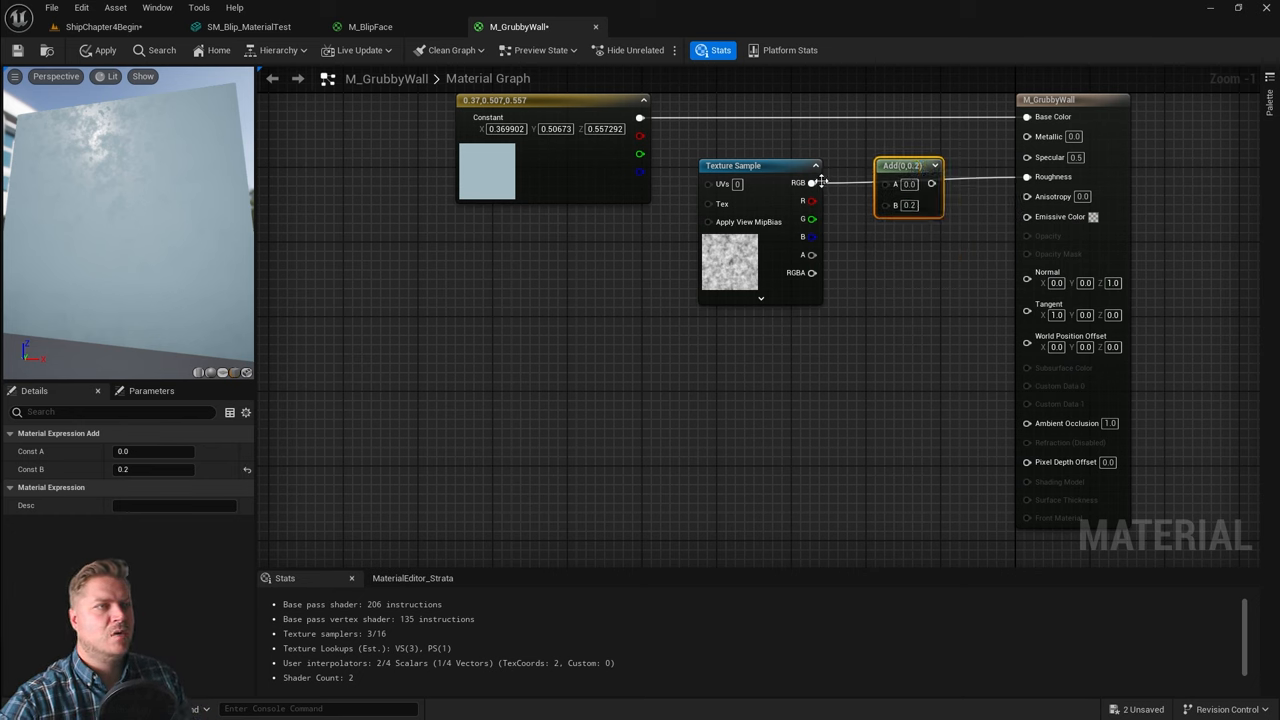
{"action": "mouse_move", "coordinate": [812, 183]}
{"action": "left_mouse_down"}
{"action": "mouse_move", "coordinate": [884, 193]}
{"action": "mouse_move", "coordinate": [1027, 177]}
{"action": "left_mouse_up"}
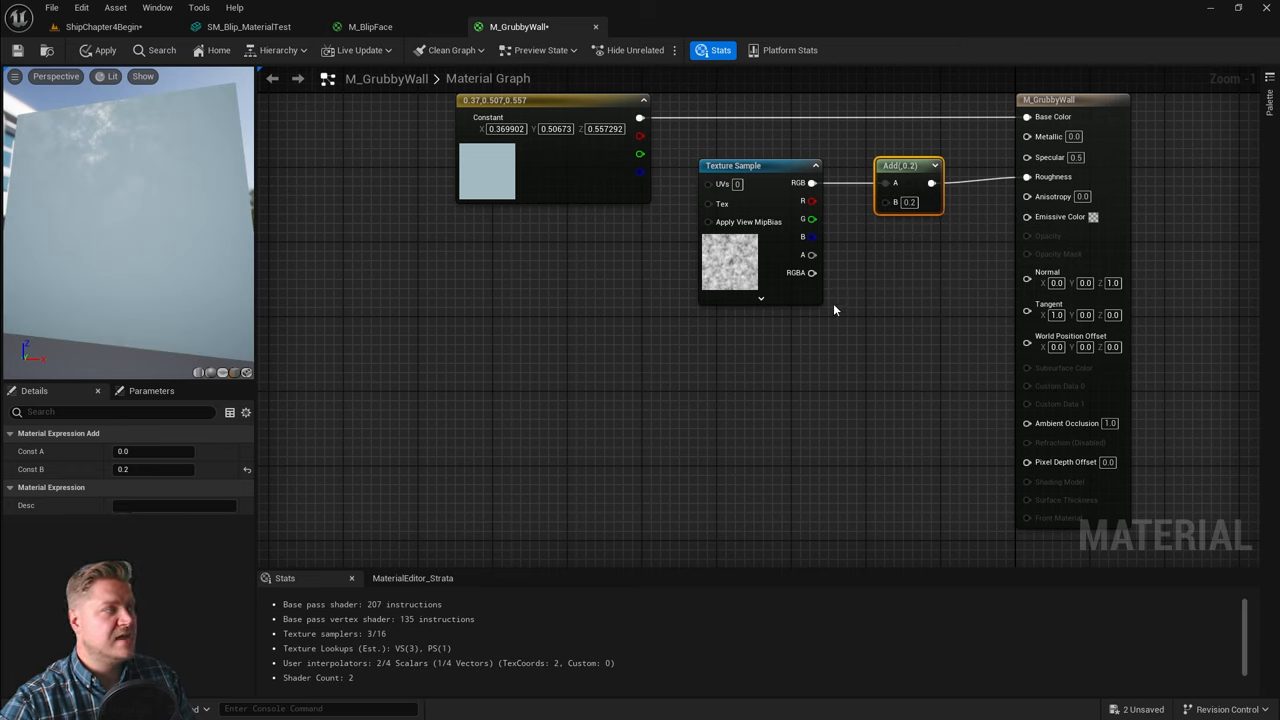
{"action": "left_click_drag", "start_coordinate": [123, 218], "coordinate": [160, 205]}
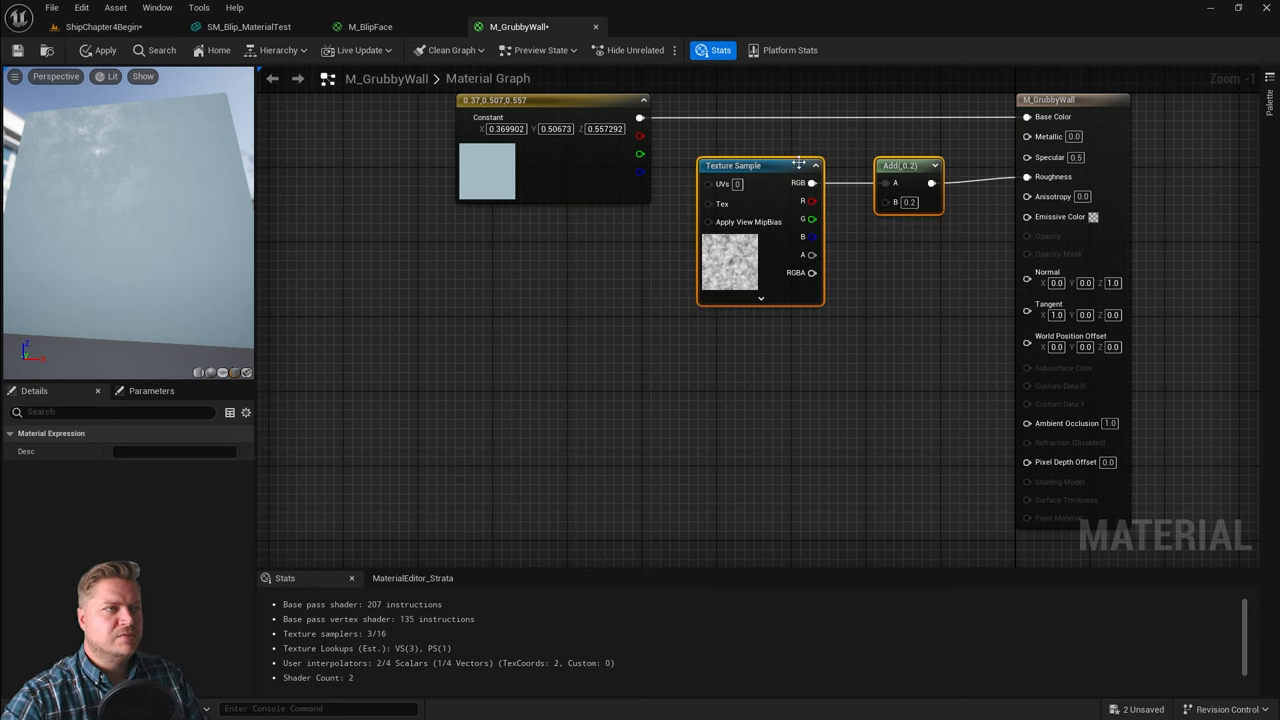
- Add a TextureCoordinate node and wire it into the noise texture's UVs
{"action": "left_click_drag", "start_coordinate": [794, 166], "coordinate": [766, 262]}
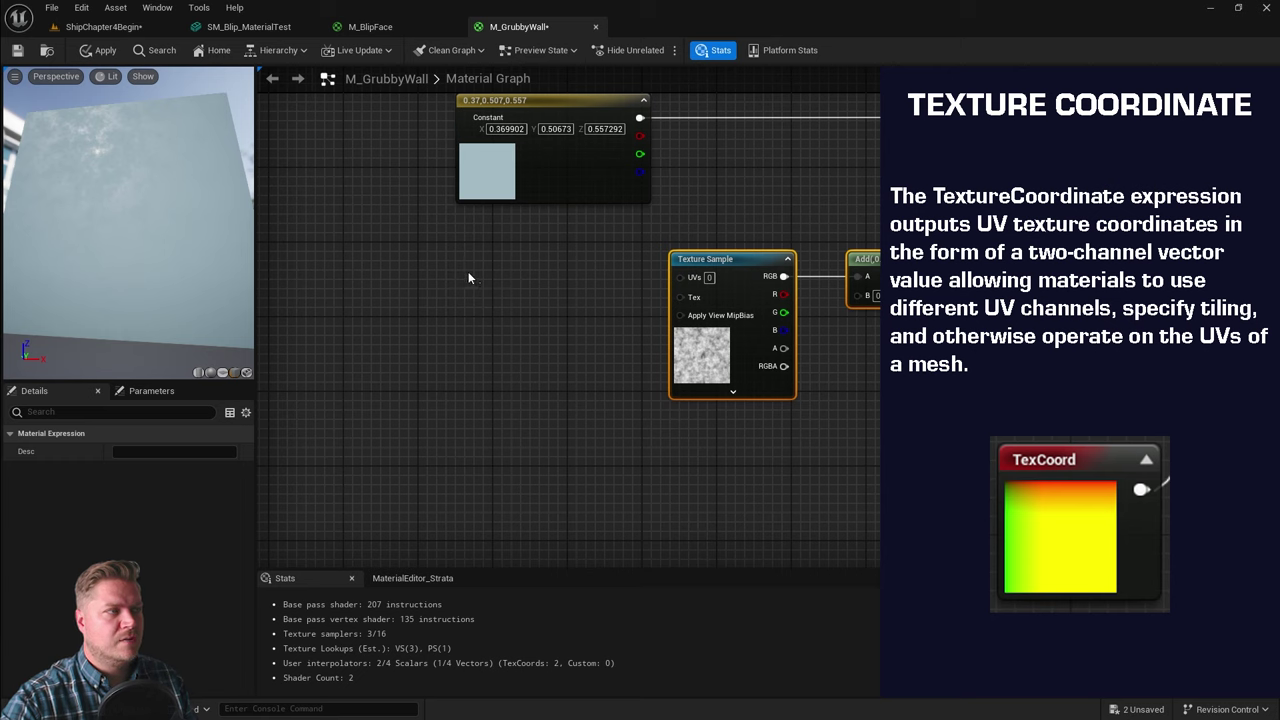
{"action": "right_click", "coordinate": [468, 271]}
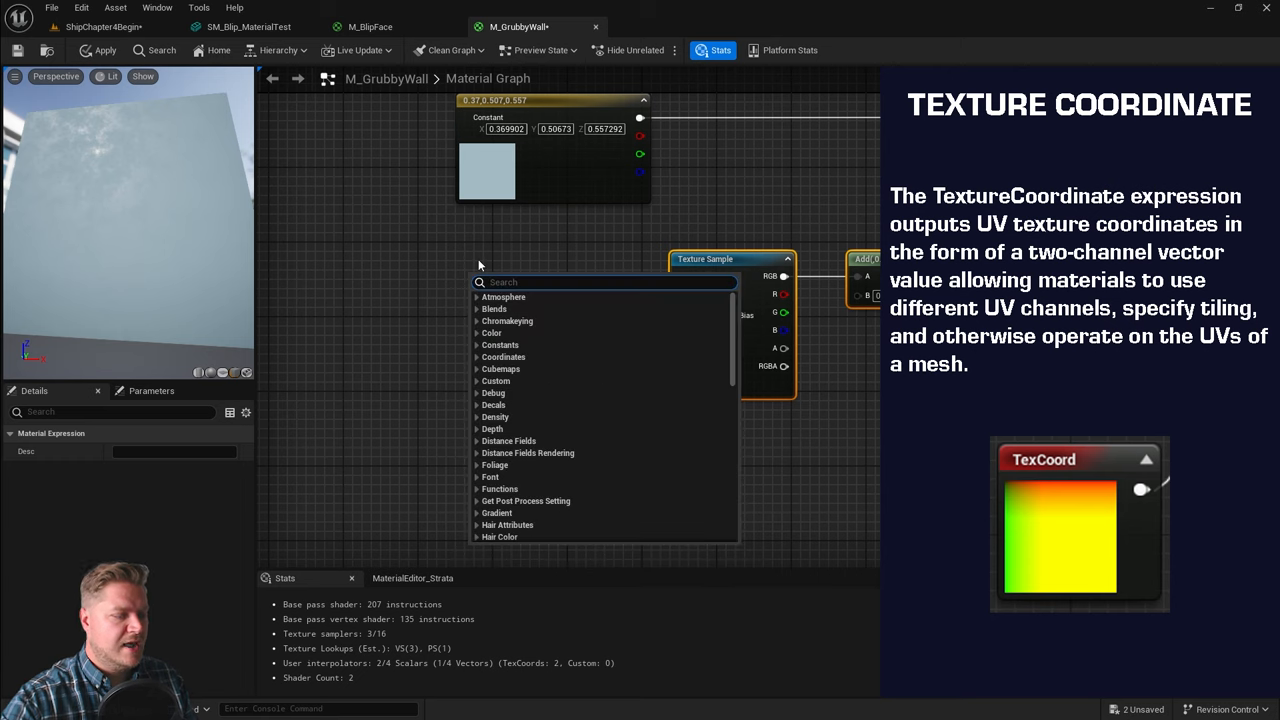
{"action": "type", "text": "texturecoo"}
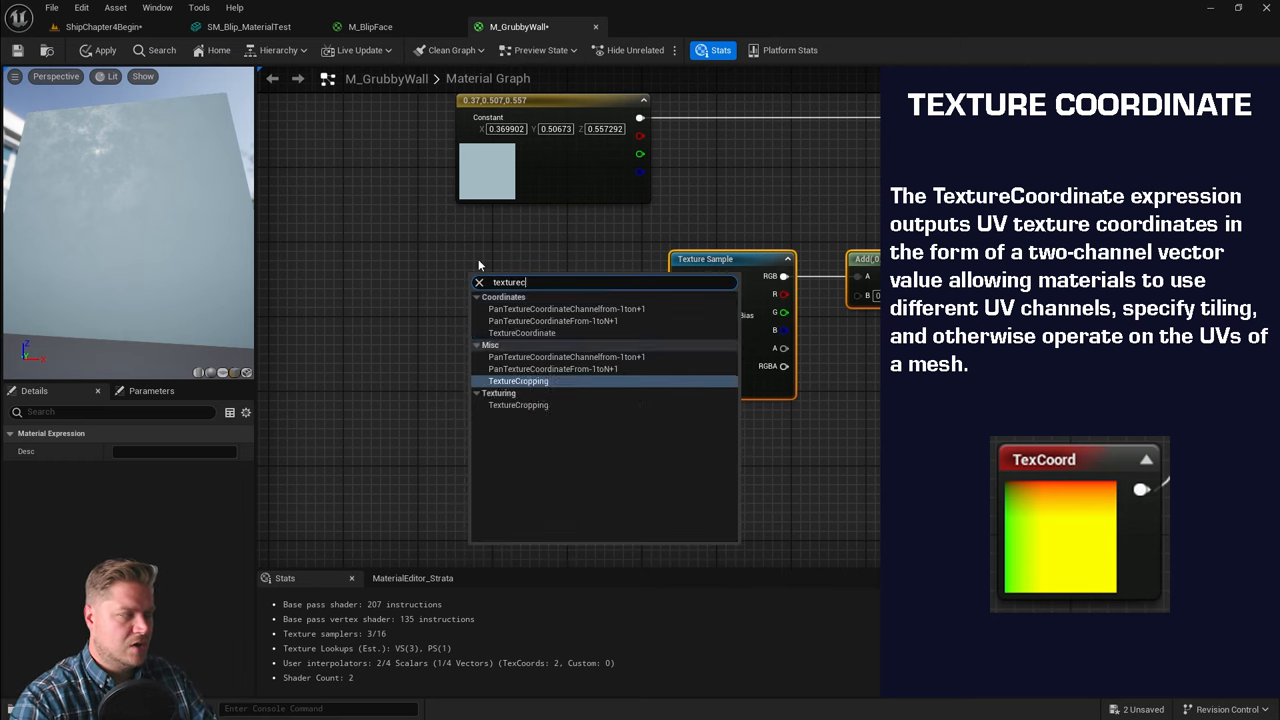
{"action": "key", "text": "Return"}
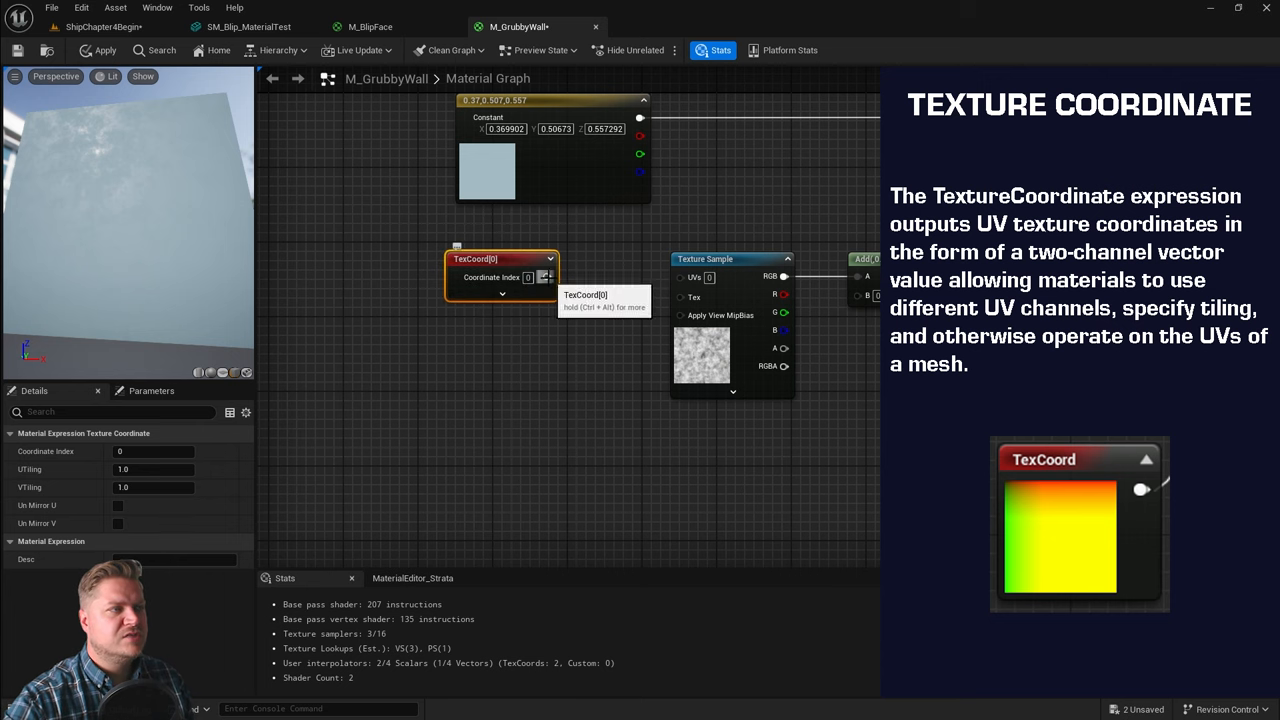
{"action": "left_click_drag", "start_coordinate": [547, 277], "coordinate": [684, 280]}
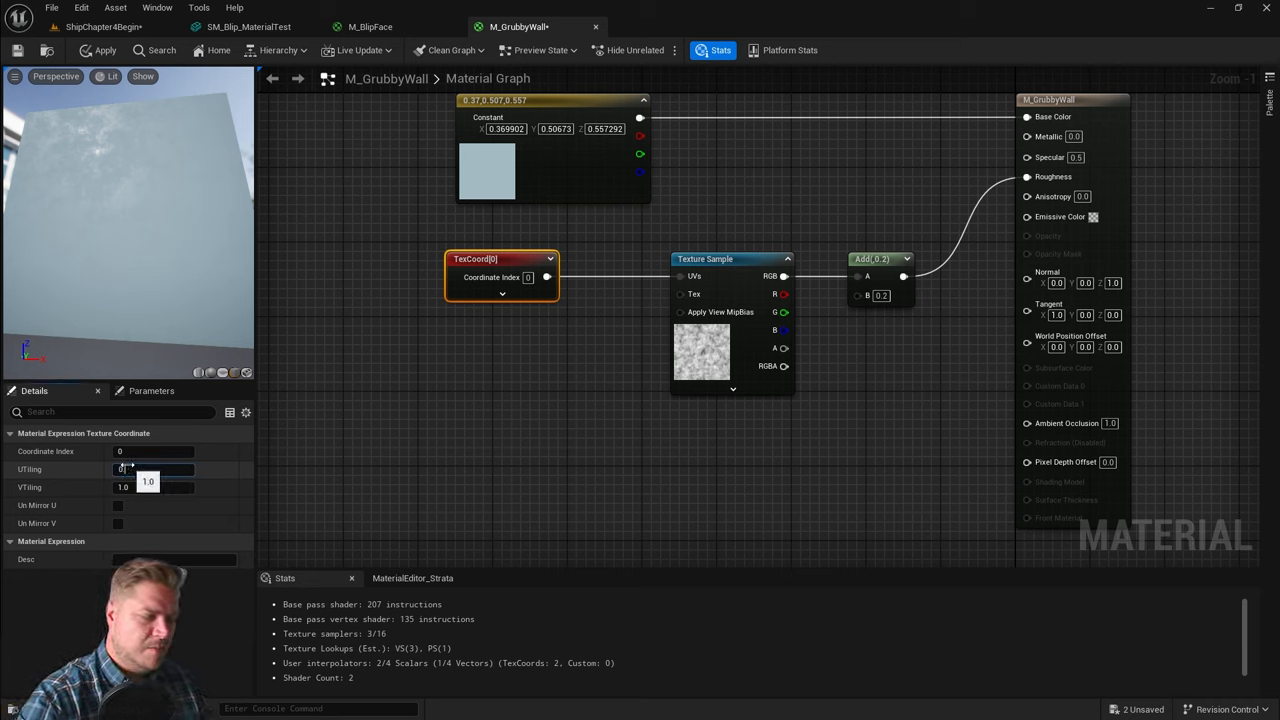
{"action": "left_click", "coordinate": [117, 471]}
{"action": "type", "text": ".08"}
- Set UTiling and VTiling to 0.08, then apply and save the material
{"action": "key", "text": "Return"}
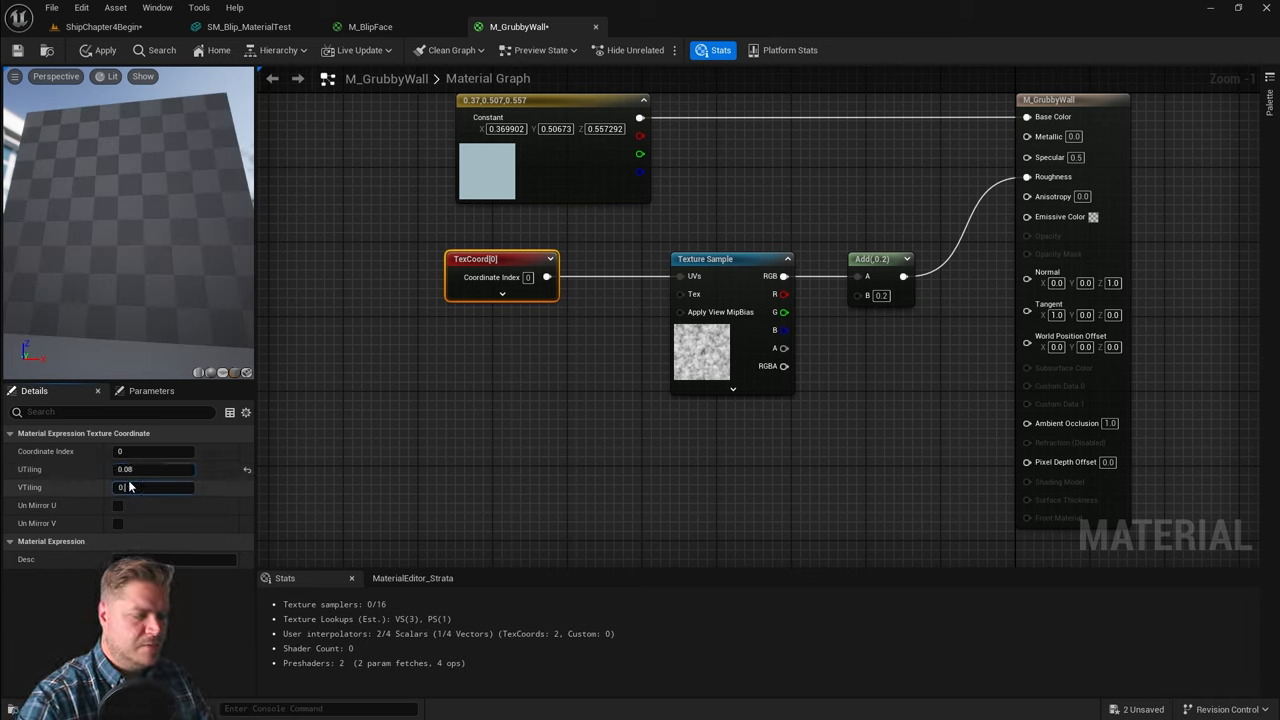
{"action": "type", "text": ".08"}
{"action": "key", "text": "Return"}
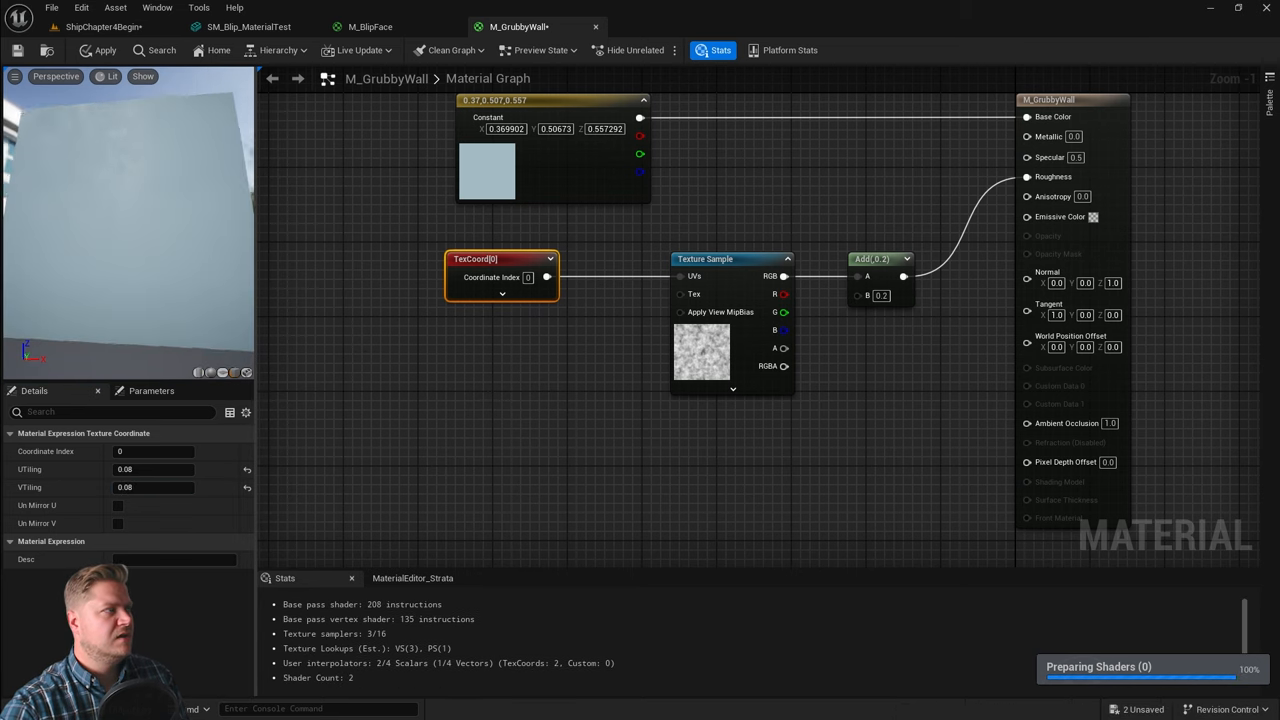
{"action": "left_click_drag", "start_coordinate": [128, 220], "coordinate": [150, 220]}
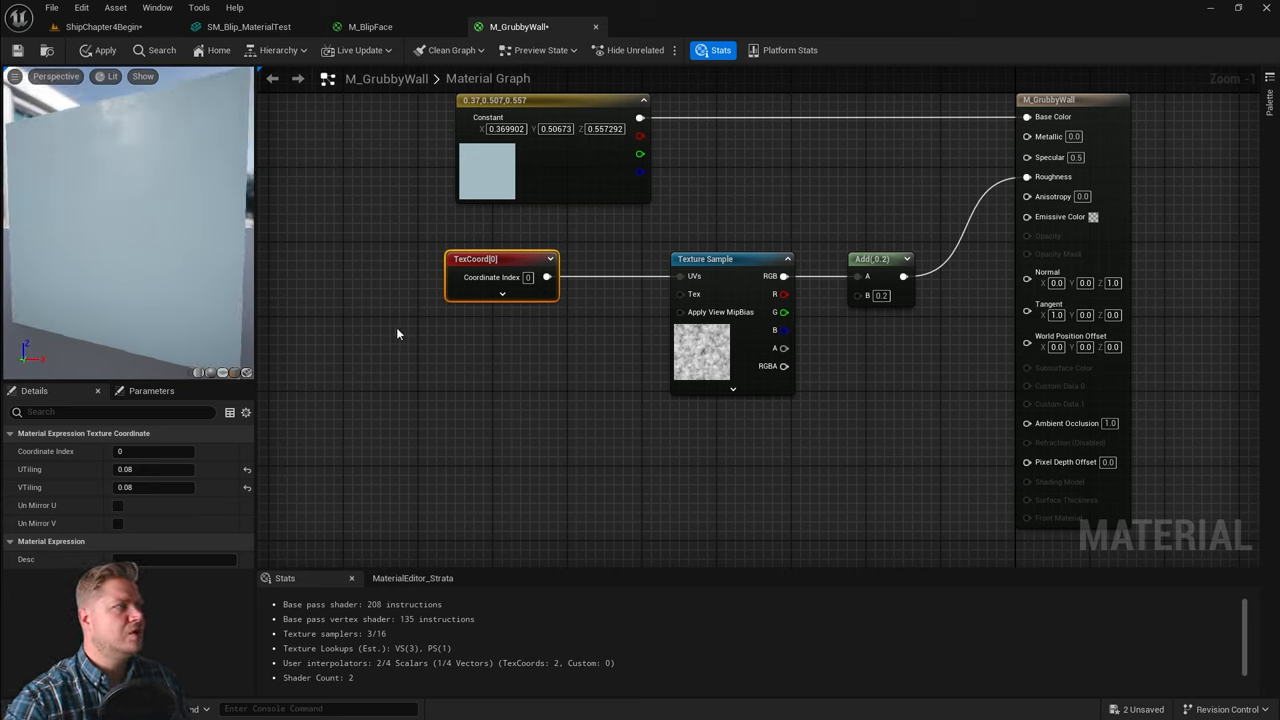
{"action": "left_click", "coordinate": [18, 50]}
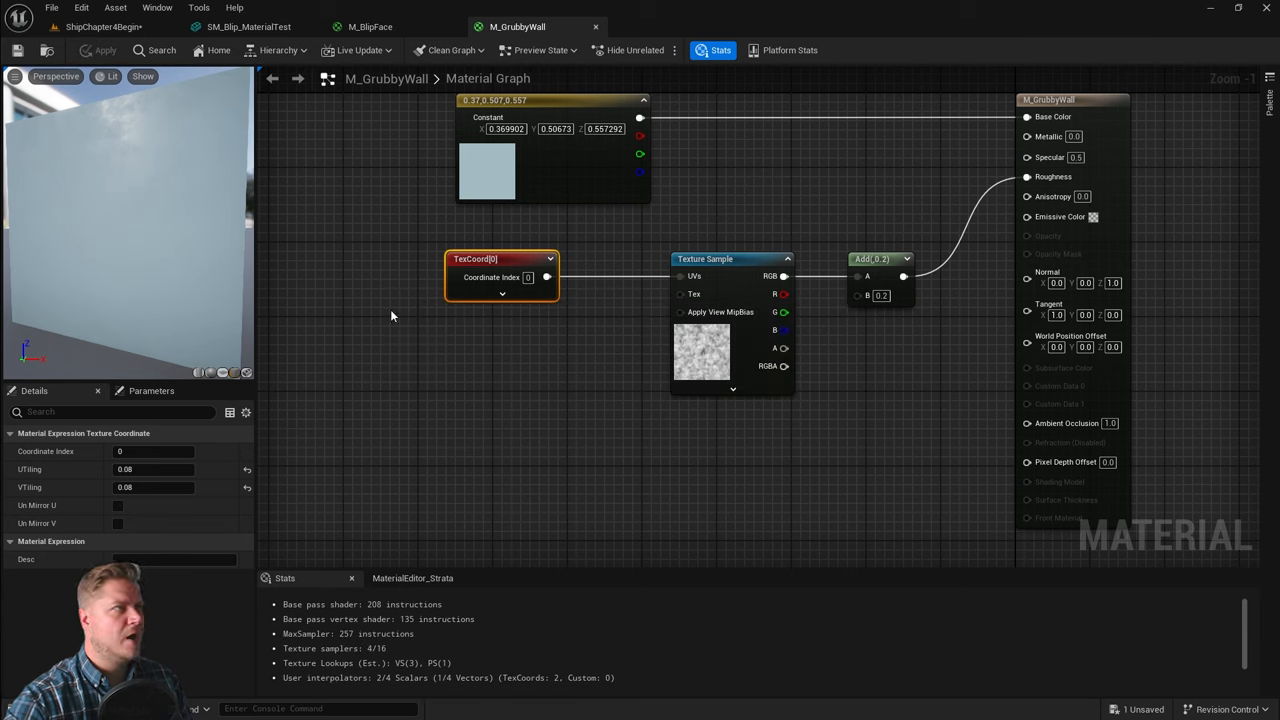
- Return to the ShipChapter4Begin level and select the SM_Wall_Scifi wall mesh
{"action": "left_click", "coordinate": [103, 27]}
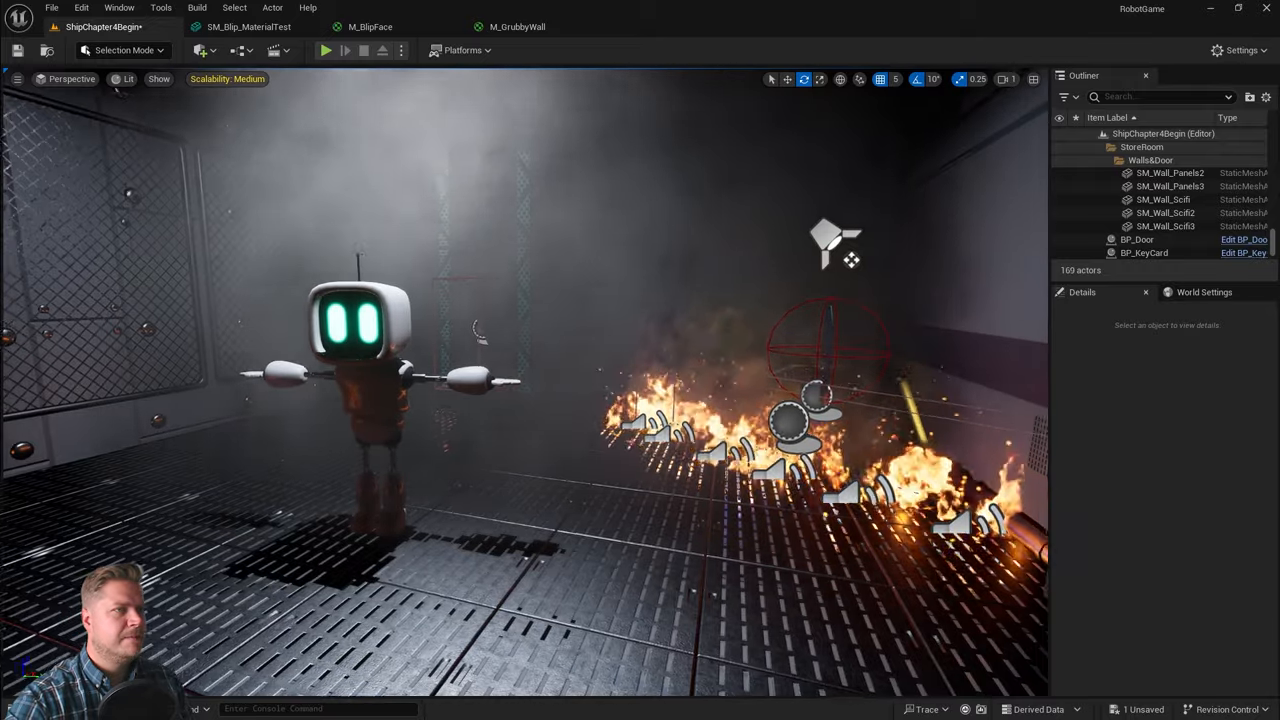
{"action": "mouse_move", "coordinate": [480, 330]}
{"action": "right_mouse_down"}
{"action": "mouse_move", "coordinate": [498, 289]}
{"action": "mouse_move", "coordinate": [530, 280]}
{"action": "mouse_move", "coordinate": [560, 300]}
{"action": "mouse_move", "coordinate": [384, 300]}
{"action": "right_mouse_up"}
{"action": "left_click", "coordinate": [498, 289]}
{"action": "key", "text": "w"}
{"action": "left_click", "coordinate": [384, 300]}
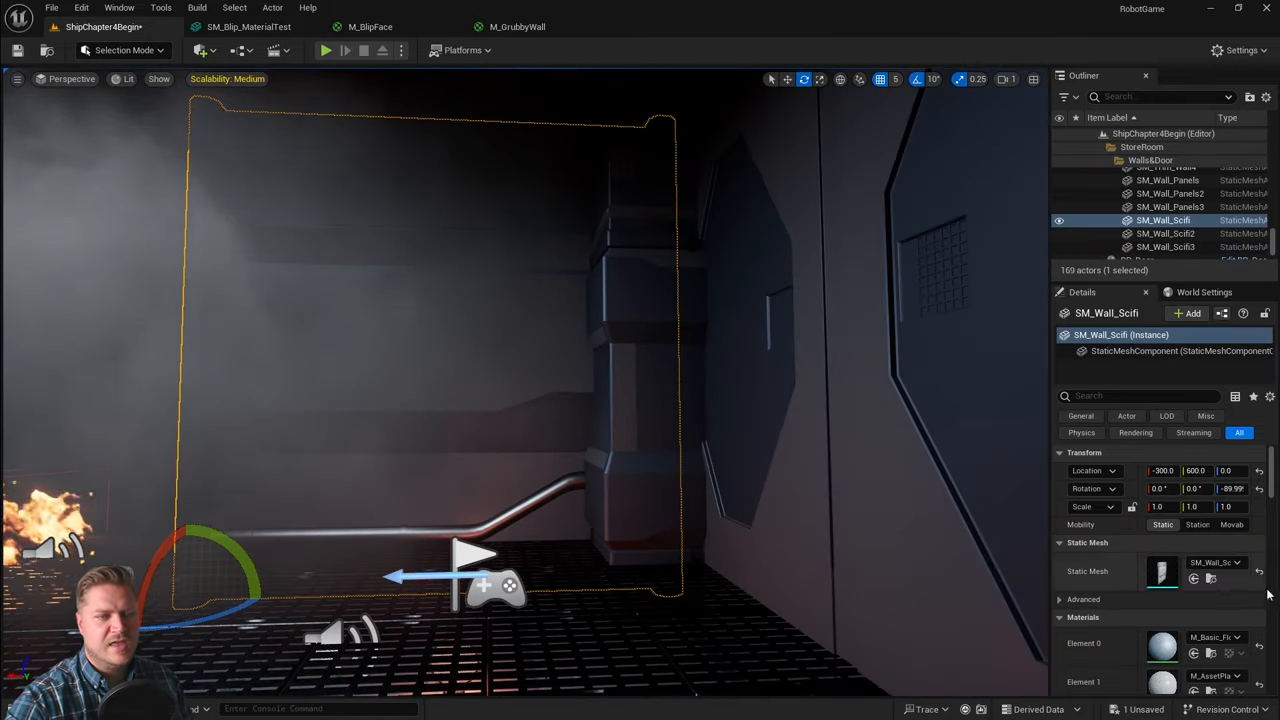
{"action": "scroll", "coordinate": [1160, 600], "scroll_direction": "down", "scroll_amount": 1}
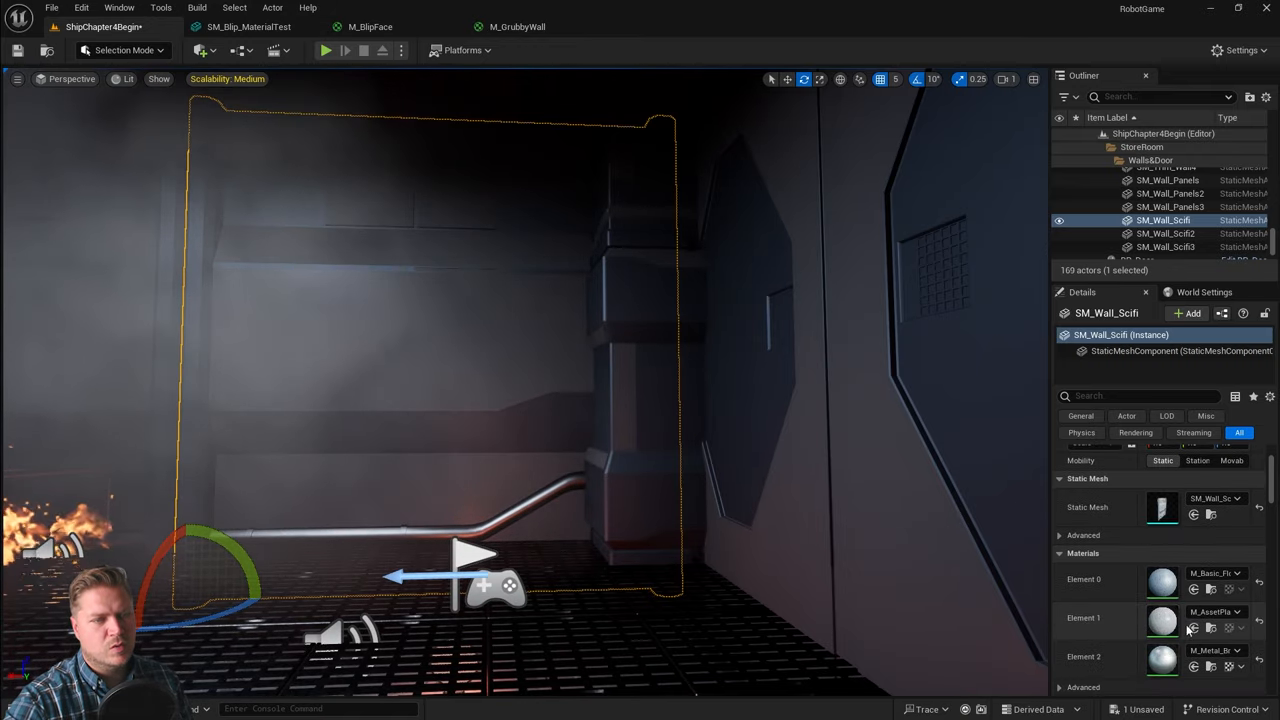
{"action": "scroll", "coordinate": [1172, 603], "scroll_direction": "down", "scroll_amount": 1}
{"action": "scroll", "coordinate": [1170, 603], "scroll_direction": "up", "scroll_amount": 1}
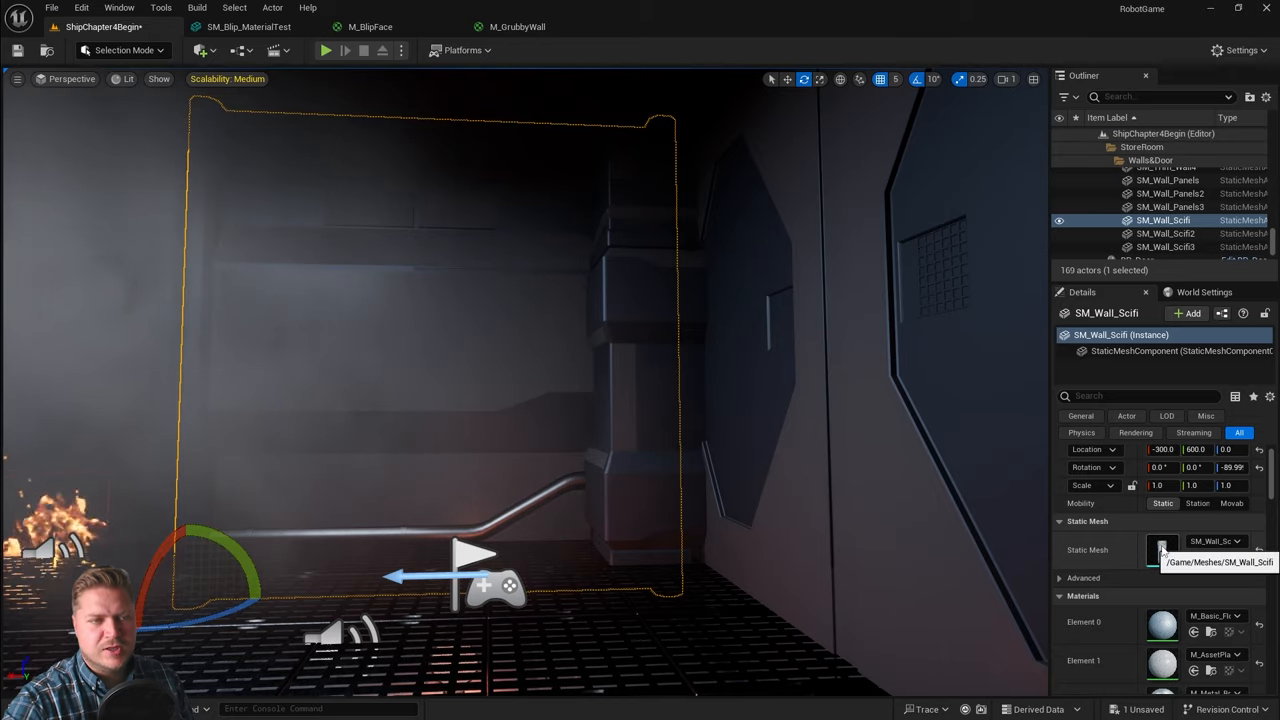
{"action": "scroll", "coordinate": [1160, 600], "scroll_direction": "down", "scroll_amount": 1}
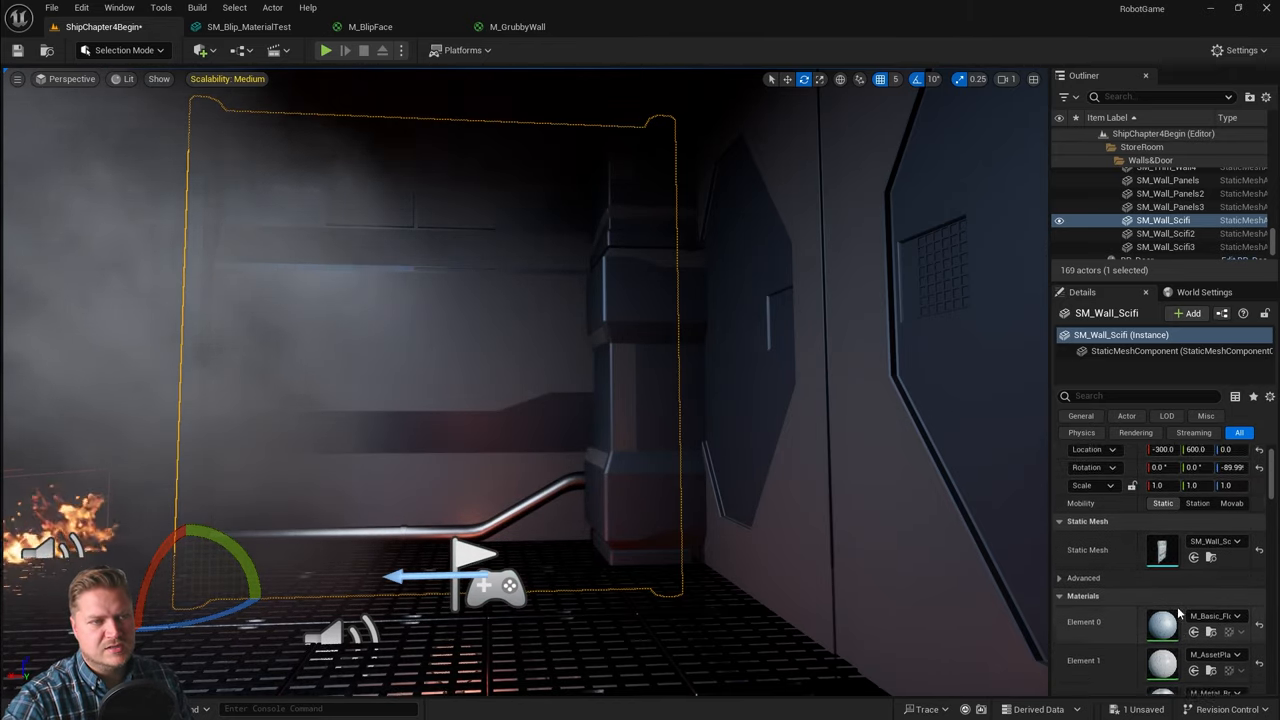
{"action": "scroll", "coordinate": [1238, 576], "scroll_direction": "up", "scroll_amount": 2}
- In the SM_Wall_Scifi mesh editor, assign M_GrubbyWall to the second material slot
{"action": "double_click", "coordinate": [1166, 571]}
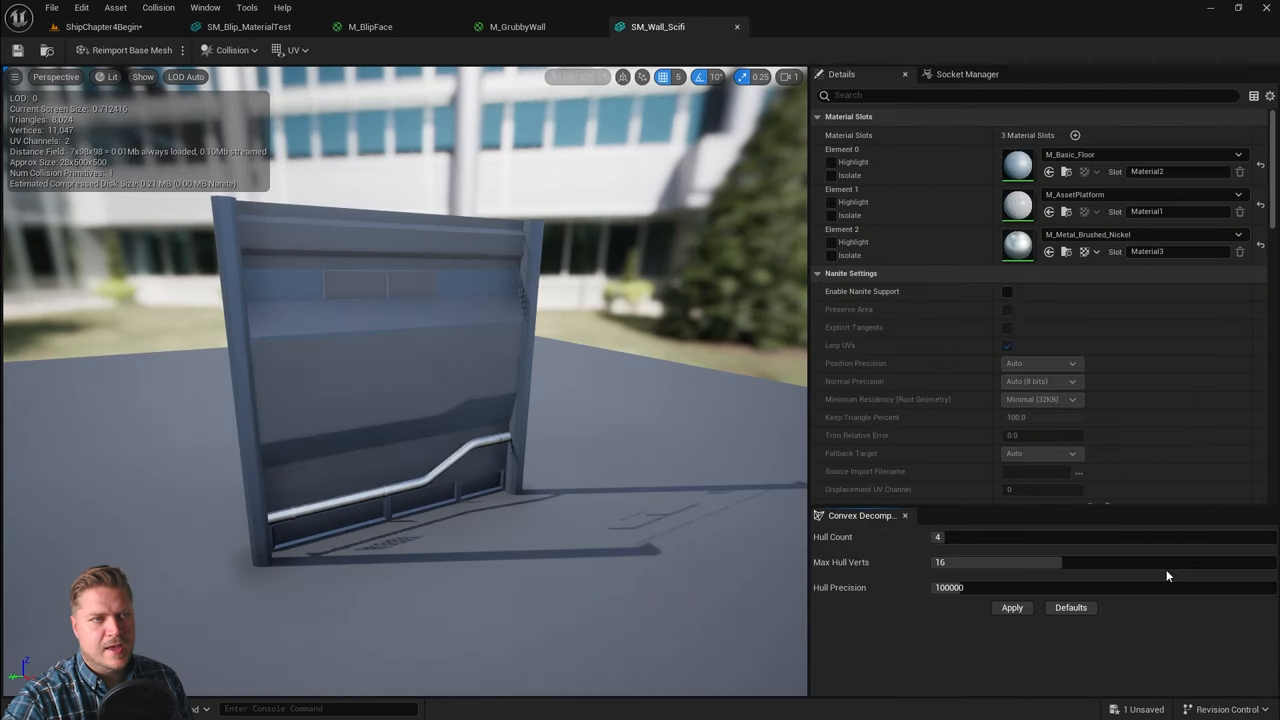
{"action": "left_click", "coordinate": [1093, 196]}
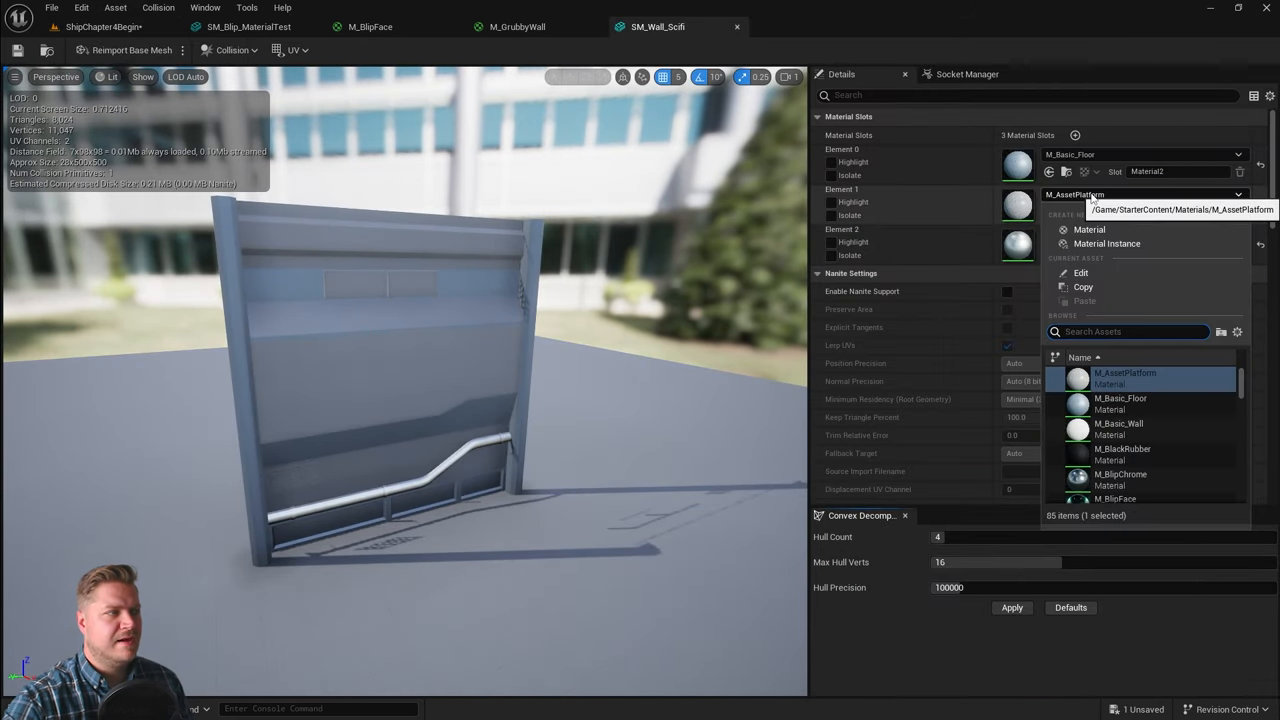
{"action": "type", "text": "grubb"}
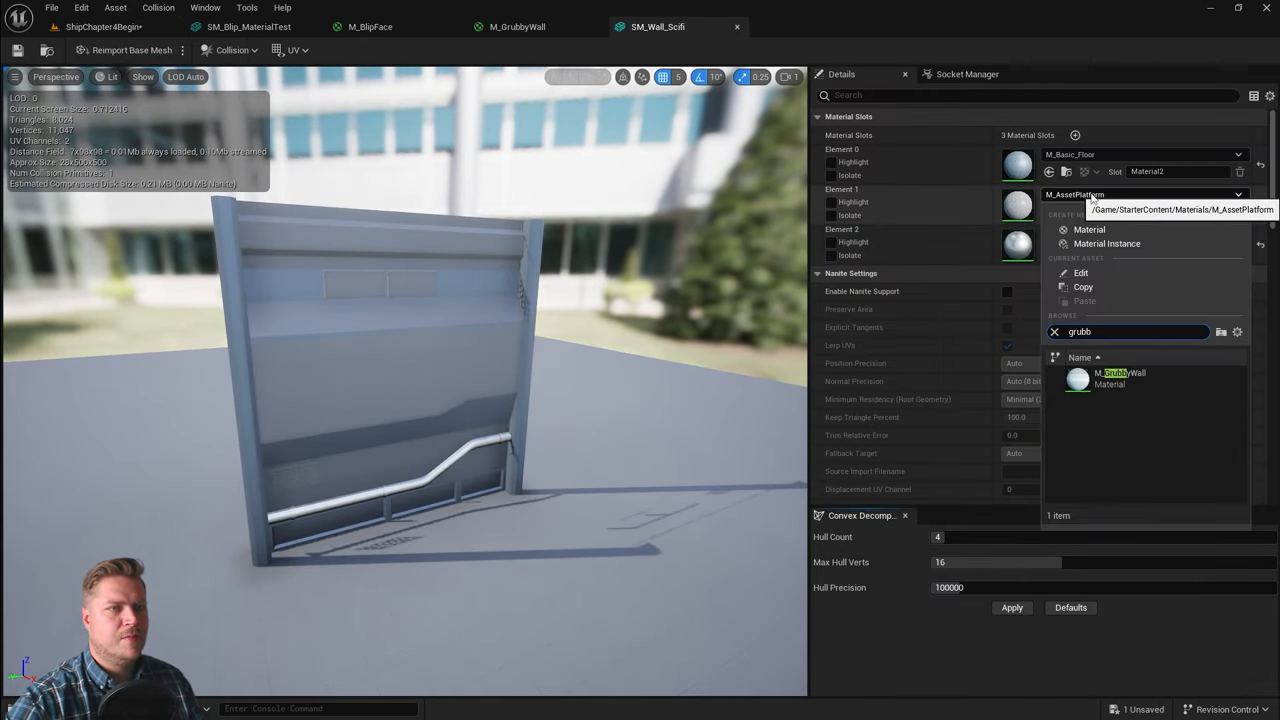
{"action": "left_click", "coordinate": [1104, 389]}
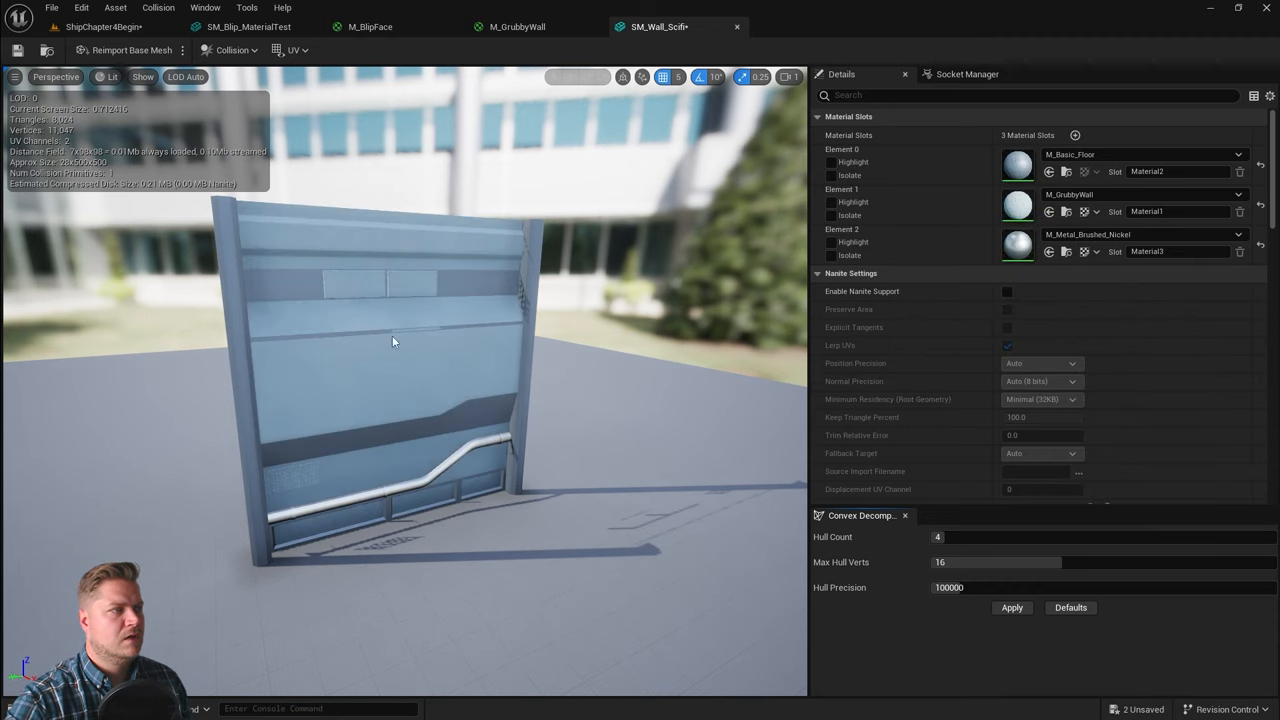
{"action": "right_click_drag", "start_coordinate": [392, 335], "coordinate": [541, 306]}
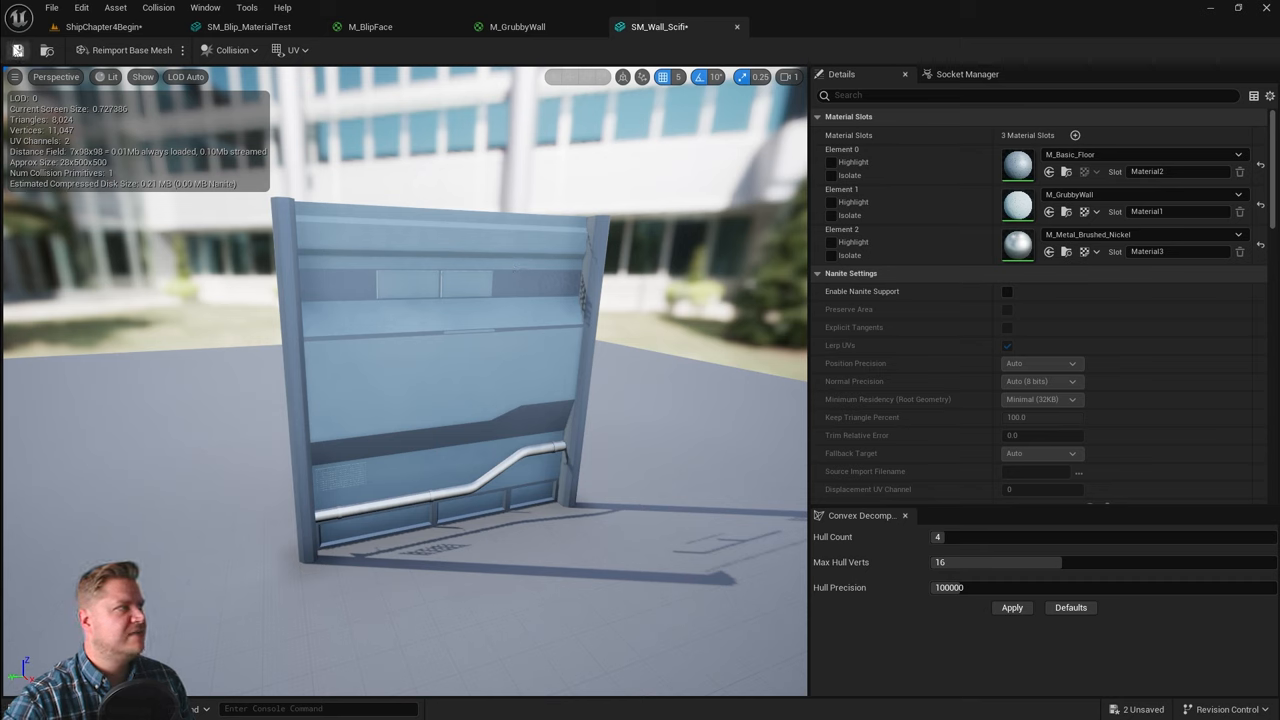
- Return to the level and select the SM_BackWall mesh
{"action": "left_click", "coordinate": [104, 27]}
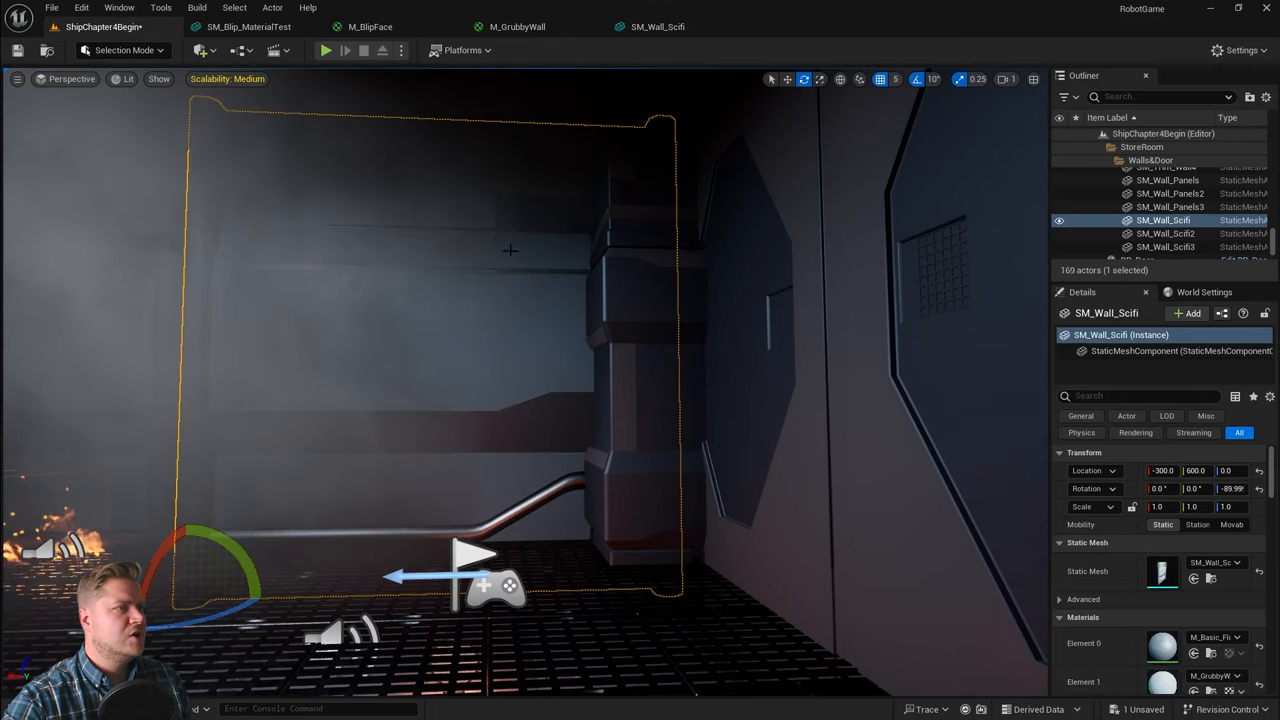
{"action": "mouse_move", "coordinate": [460, 300]}
{"action": "right_mouse_down"}
{"action": "mouse_move", "coordinate": [543, 343]}
{"action": "mouse_move", "coordinate": [640, 360]}
{"action": "mouse_move", "coordinate": [530, 340]}
{"action": "mouse_move", "coordinate": [600, 360]}
{"action": "right_mouse_up"}
{"action": "left_click", "coordinate": [543, 343]}
{"action": "left_click", "coordinate": [530, 340]}
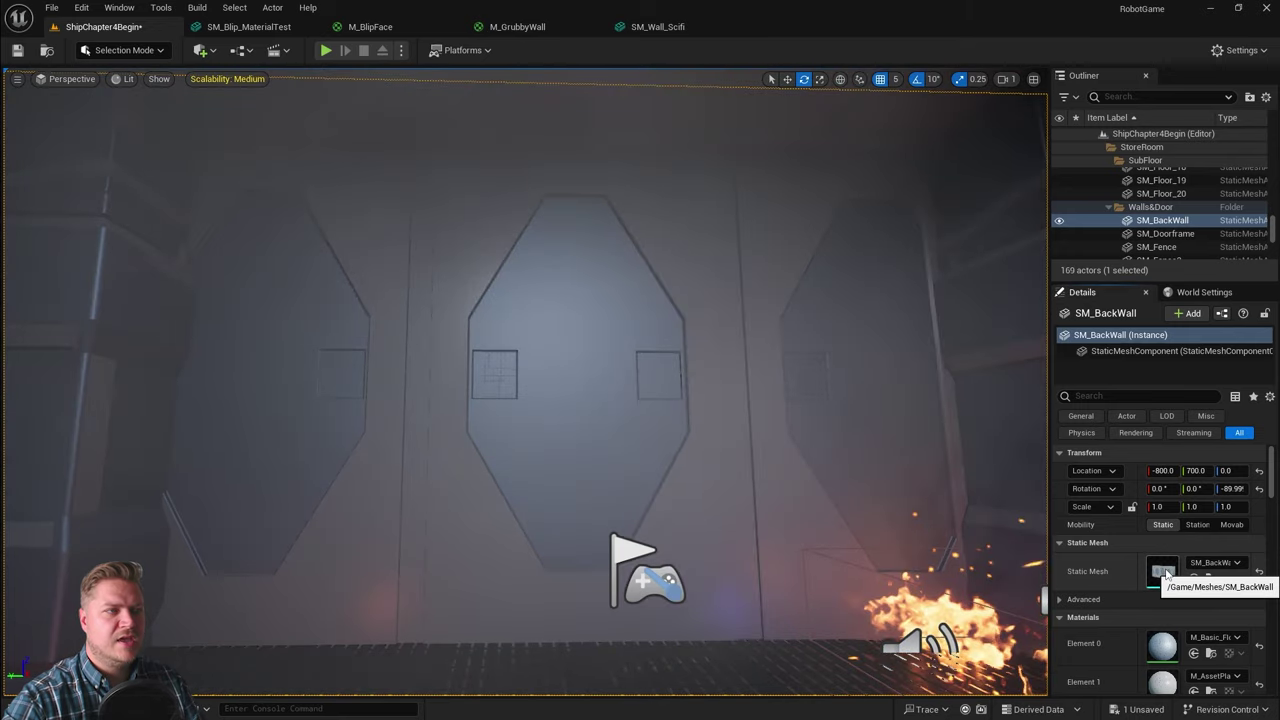
- Assign M_GrubbyWall to SM_BackWall's second material slot and save the mesh
{"action": "double_click", "coordinate": [1163, 571]}
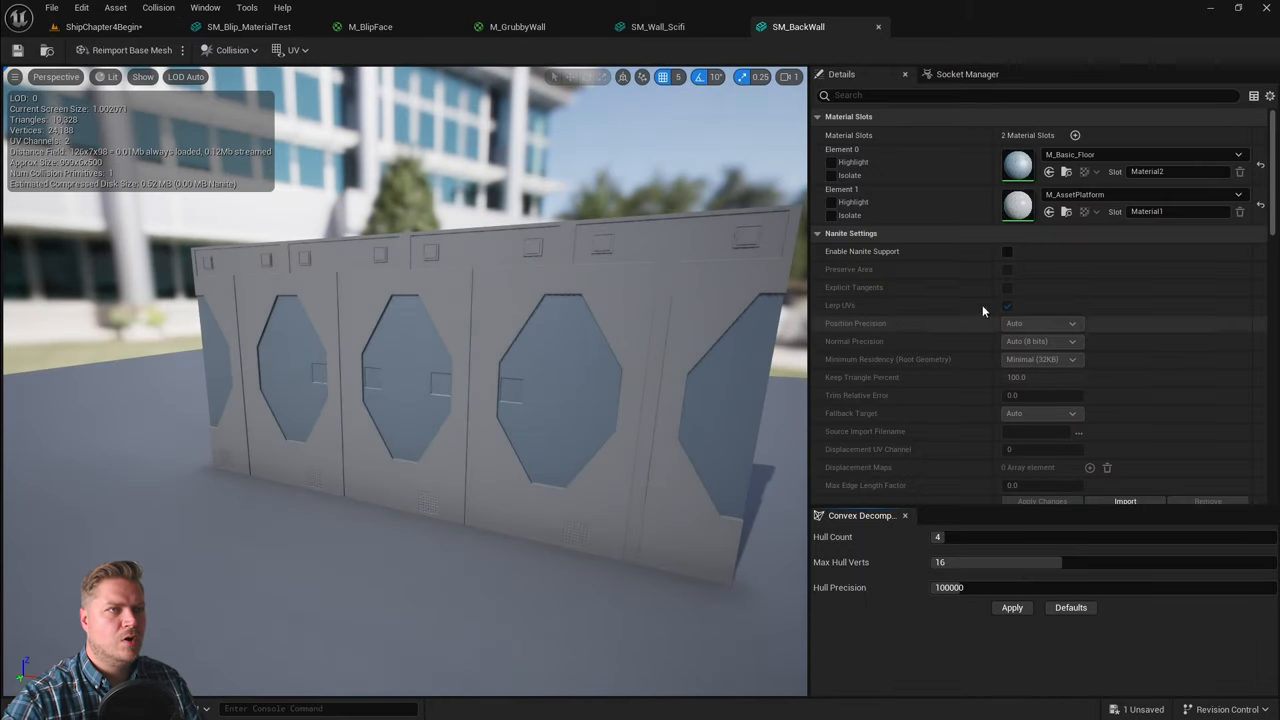
{"action": "left_click", "coordinate": [1140, 194]}
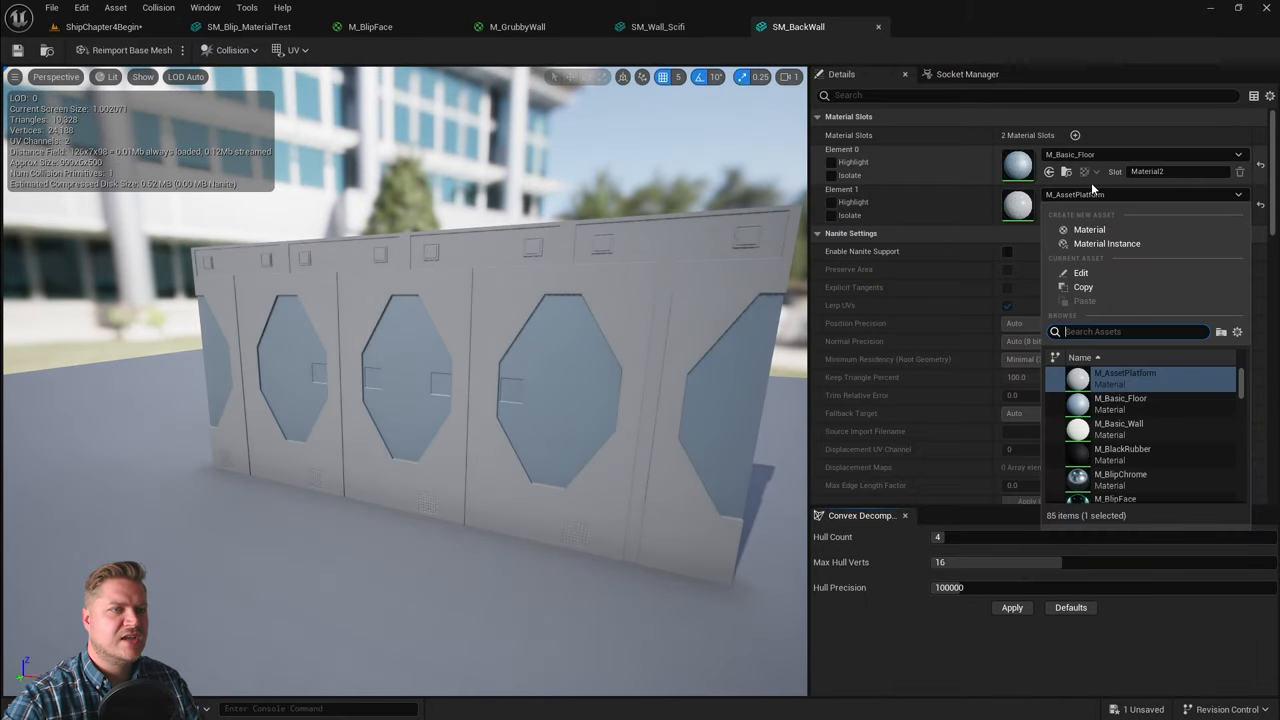
{"action": "type", "text": "gru"}
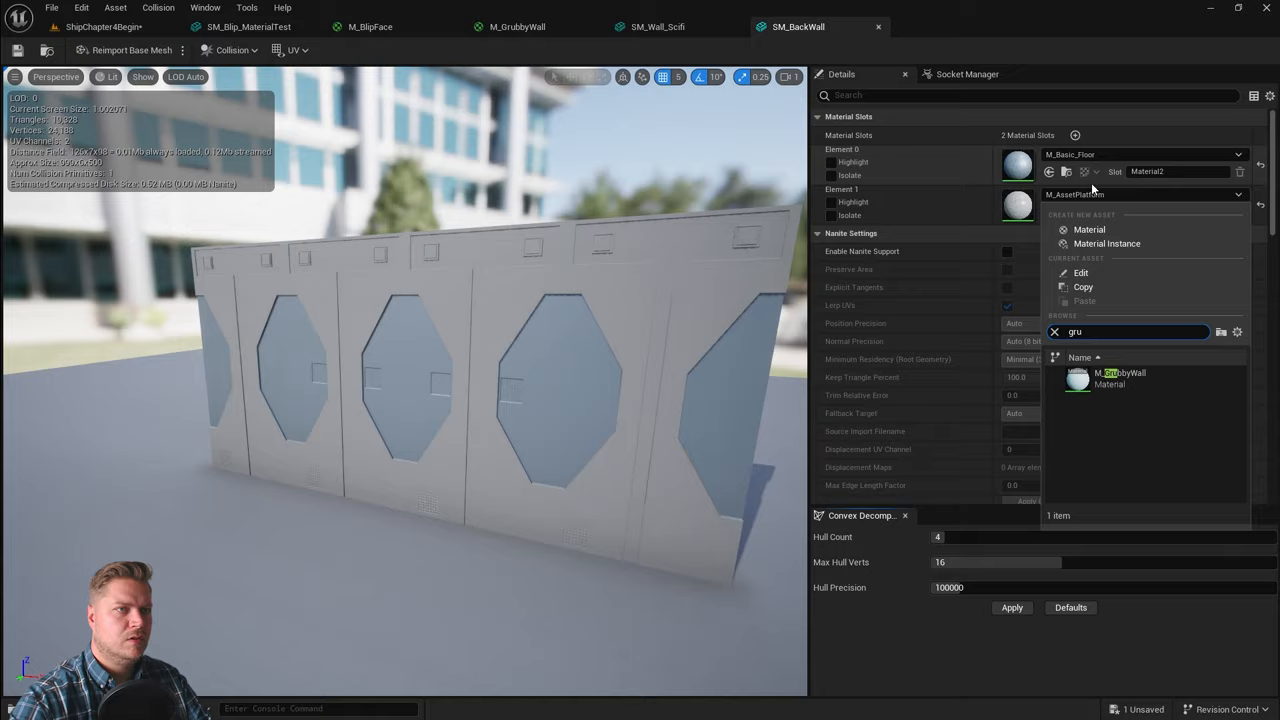
{"action": "left_click", "coordinate": [1120, 372]}
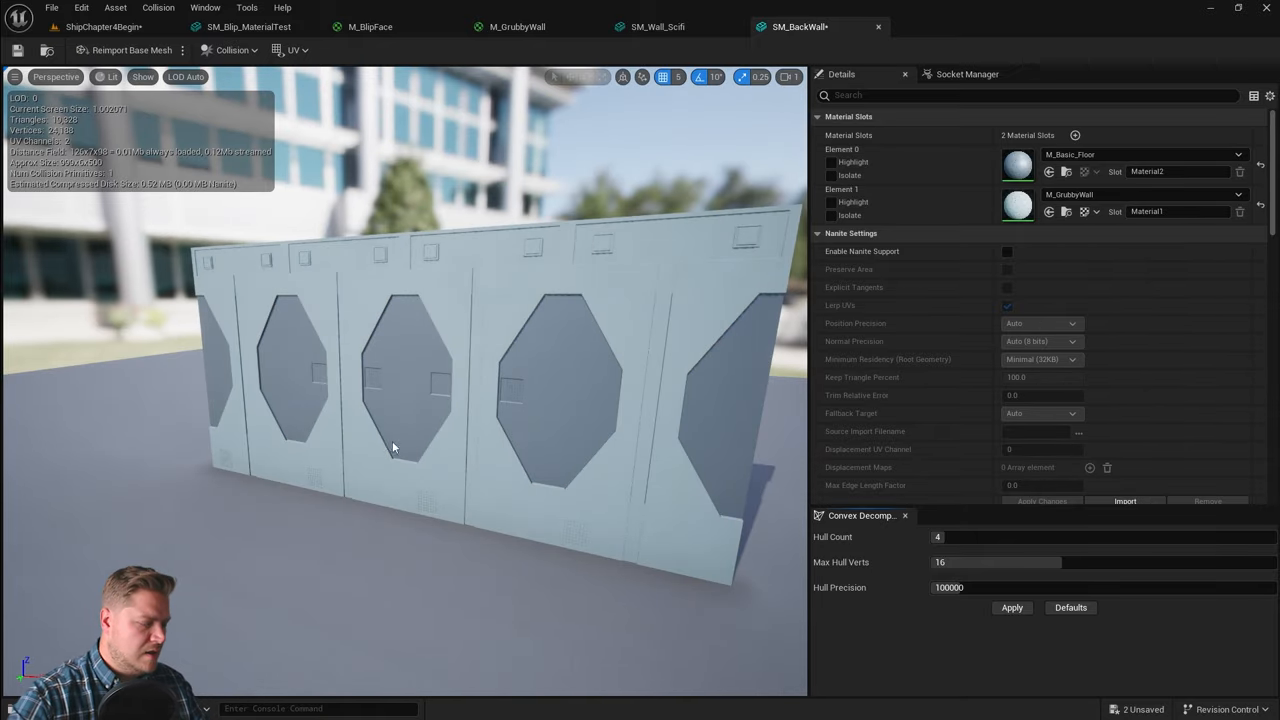
{"action": "mouse_move", "coordinate": [392, 440]}
{"action": "right_mouse_down"}
{"action": "mouse_move", "coordinate": [420, 380]}
{"action": "mouse_move", "coordinate": [450, 360]}
{"action": "mouse_move", "coordinate": [421, 320]}
{"action": "mouse_move", "coordinate": [449, 291]}
{"action": "mouse_move", "coordinate": [480, 320]}
{"action": "right_mouse_up"}
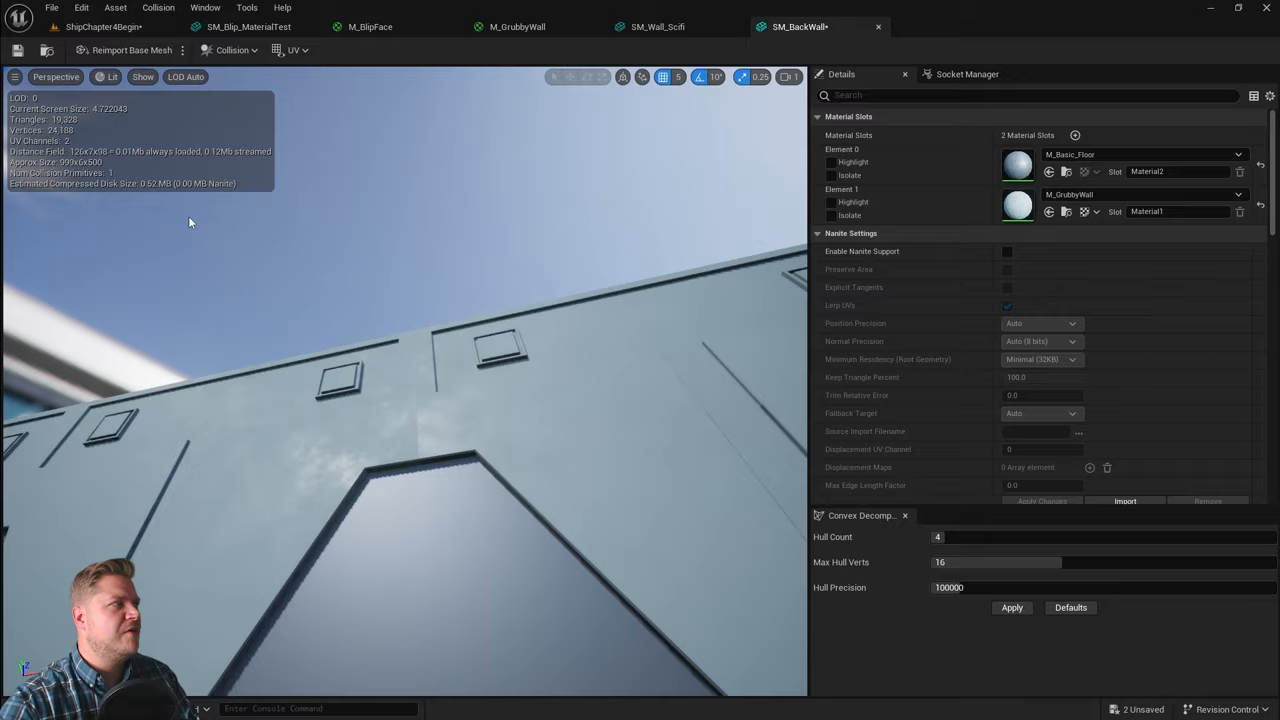
{"action": "left_click", "coordinate": [17, 51]}
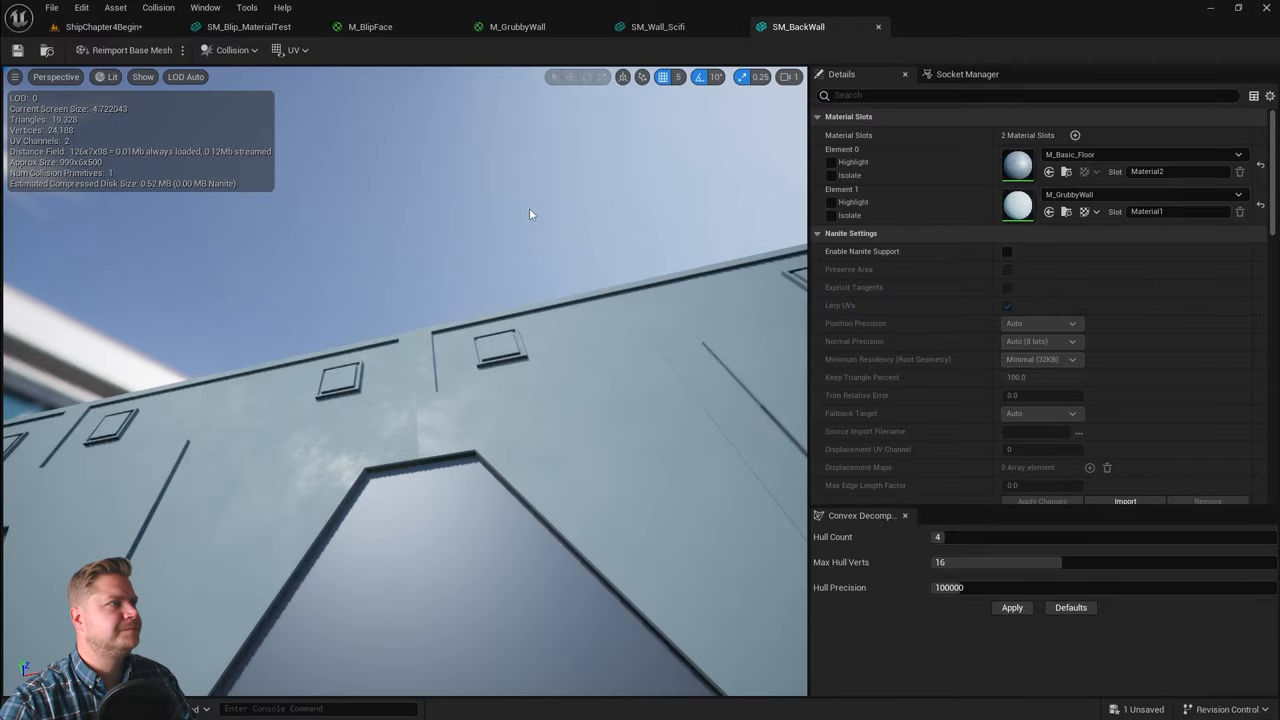
- Return to the level and fly the camera across the room to the mesh wall panels
{"action": "left_click", "coordinate": [104, 27]}
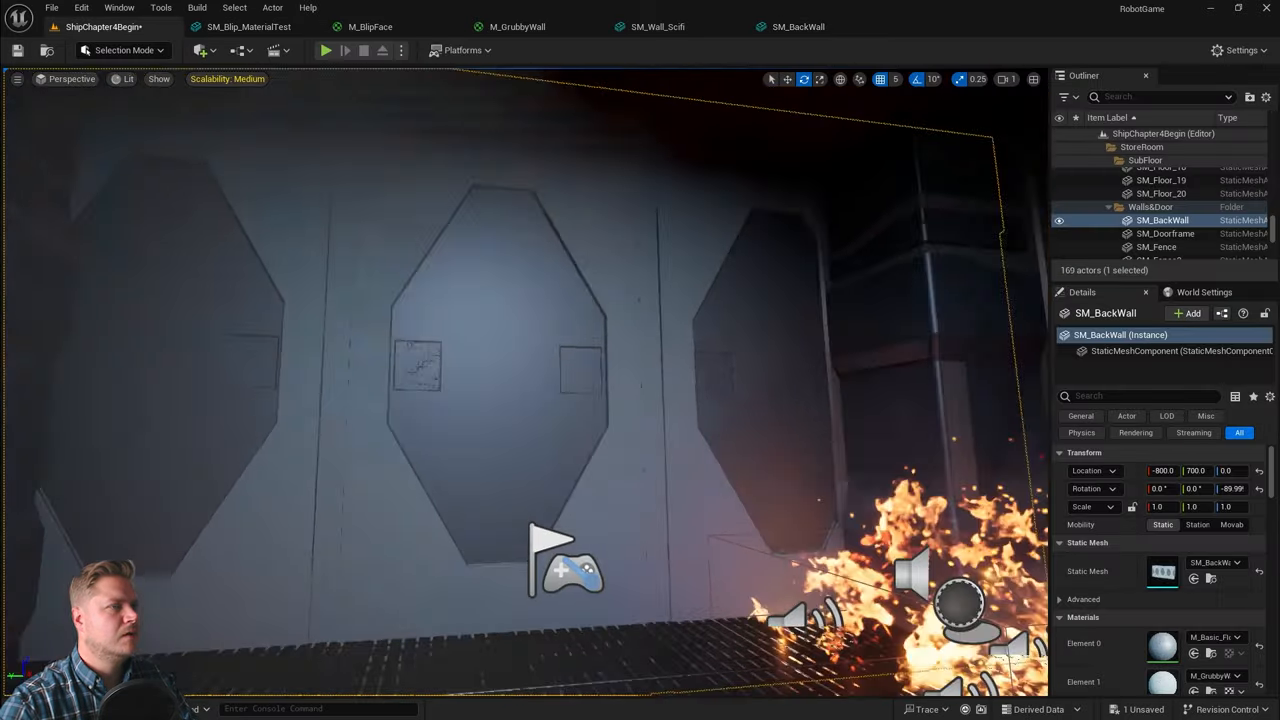
{"action": "right_click_drag", "start_coordinate": [620, 560], "coordinate": [400, 560]}
{"action": "right_click_drag", "start_coordinate": [600, 400], "coordinate": [400, 400]}
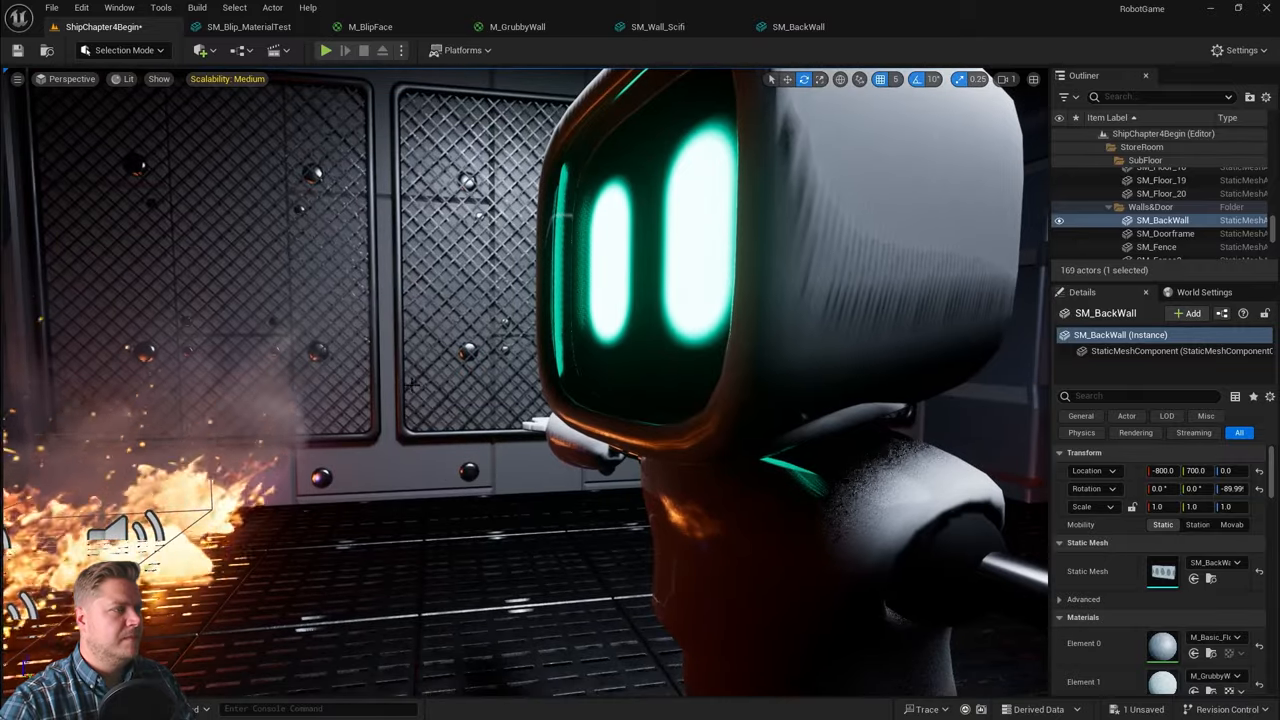
{"action": "mouse_move", "coordinate": [600, 400]}
{"action": "right_mouse_down"}
{"action": "mouse_move", "coordinate": [450, 400]}
{"action": "mouse_move", "coordinate": [450, 350]}
{"action": "right_mouse_up"}
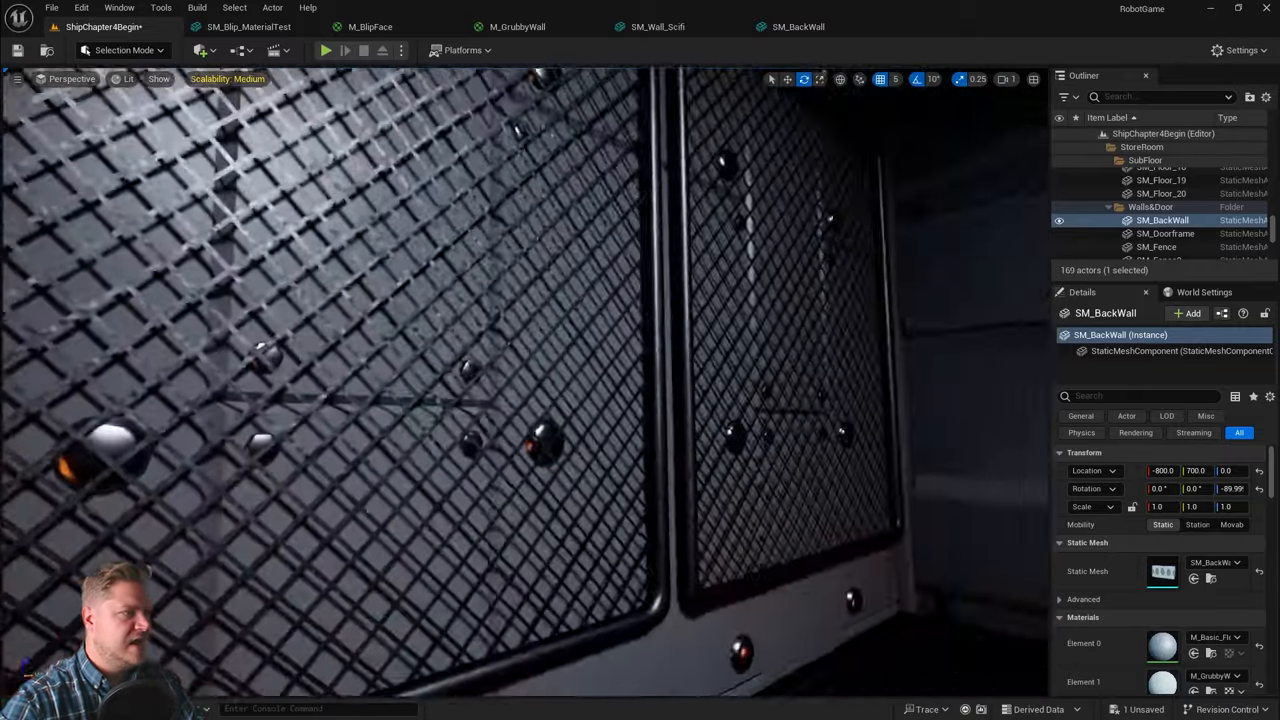
{"action": "right_click_drag", "start_coordinate": [600, 400], "coordinate": [450, 350]}
{"action": "right_click_drag", "start_coordinate": [600, 400], "coordinate": [500, 450]}
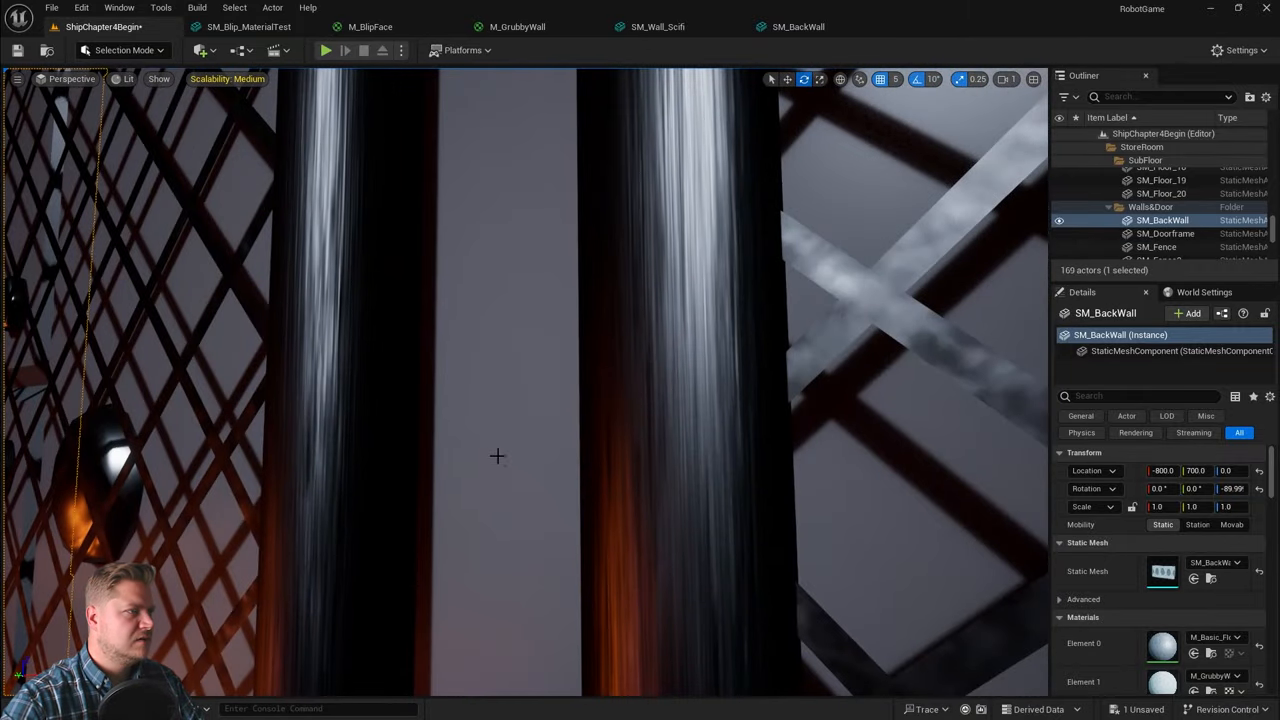
- Select SM_Wall_Panels and bring up its static mesh for editing
{"action": "left_click", "coordinate": [497, 457]}
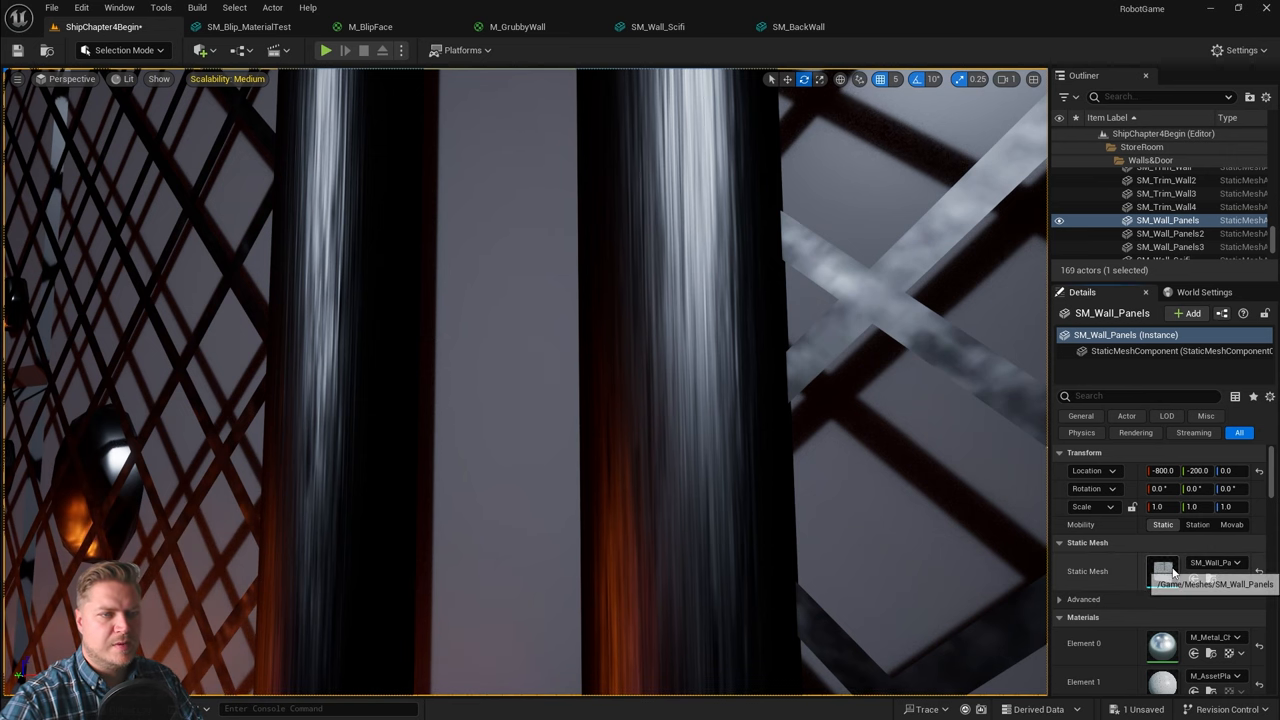
{"action": "double_click", "coordinate": [1165, 571]}
- Assign M_GrubbyWall to SM_Wall_Panels' second material slot and save the mesh
{"action": "left_click", "coordinate": [1238, 194]}
{"action": "type", "text": "grubb"}
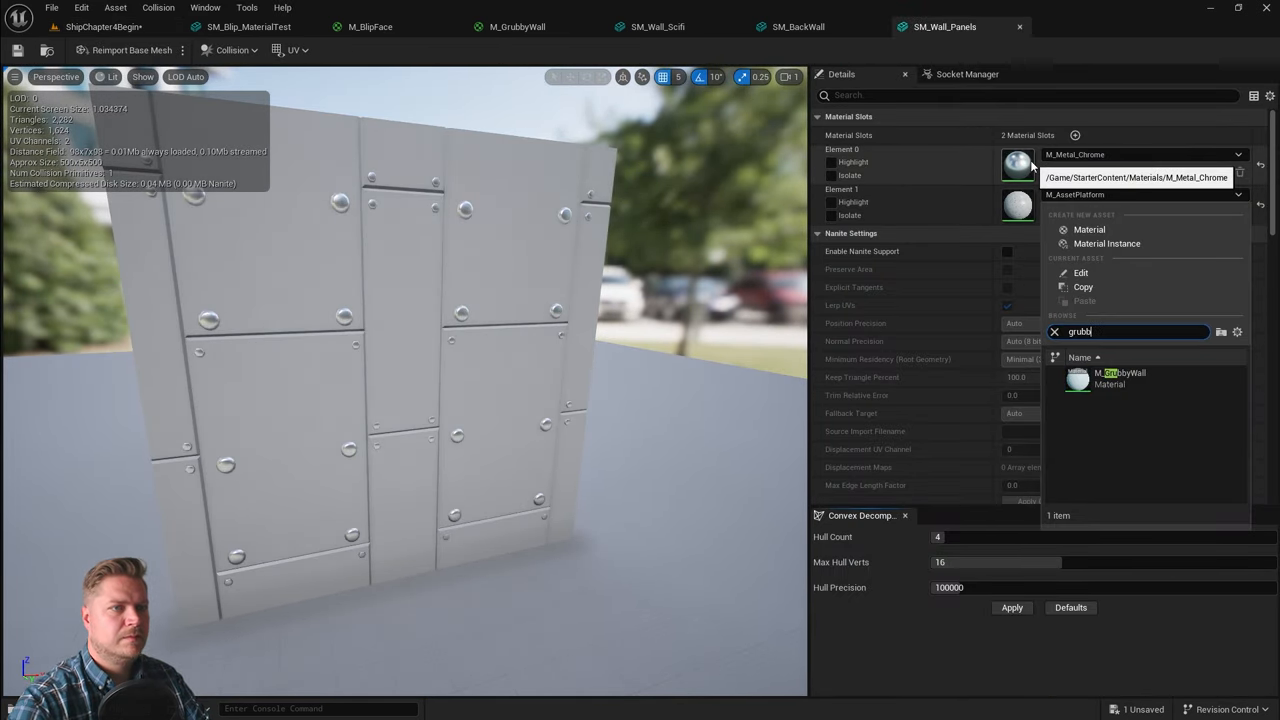
{"action": "left_click", "coordinate": [1120, 378]}
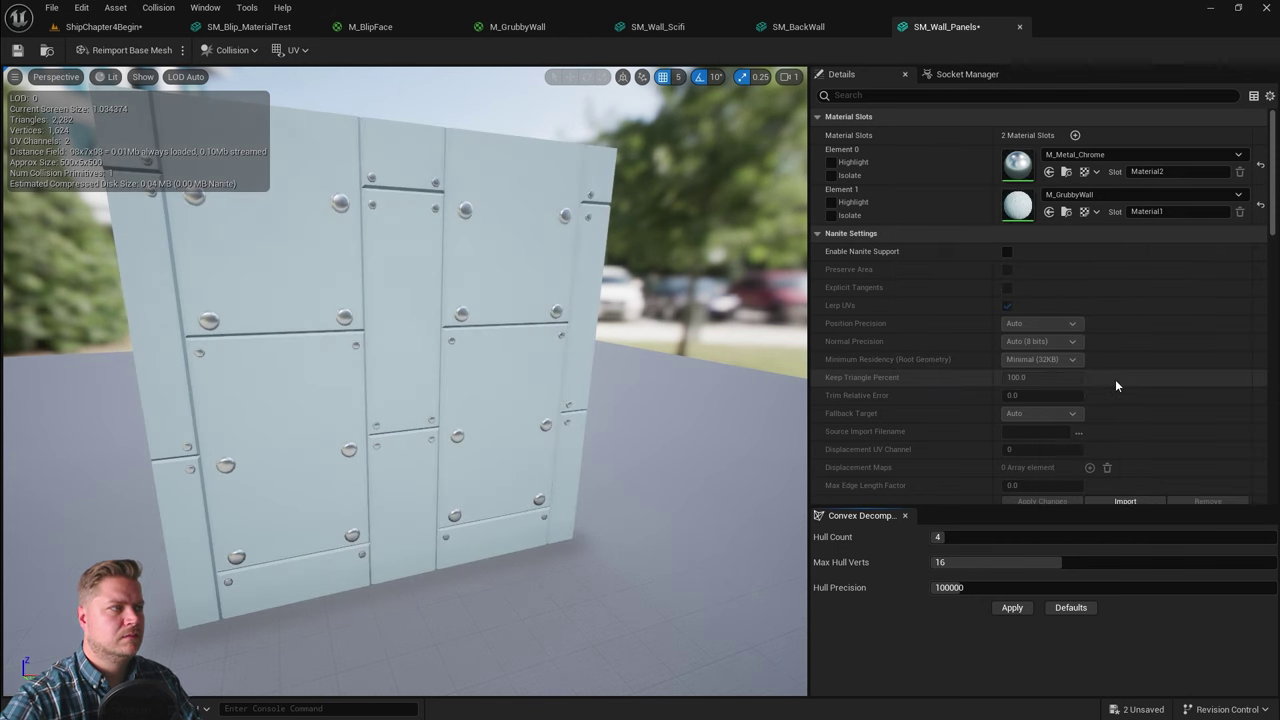
{"action": "left_click", "coordinate": [17, 50]}
- Return to the level and fly past the robot toward the door to review the walls
{"action": "left_click", "coordinate": [103, 27]}
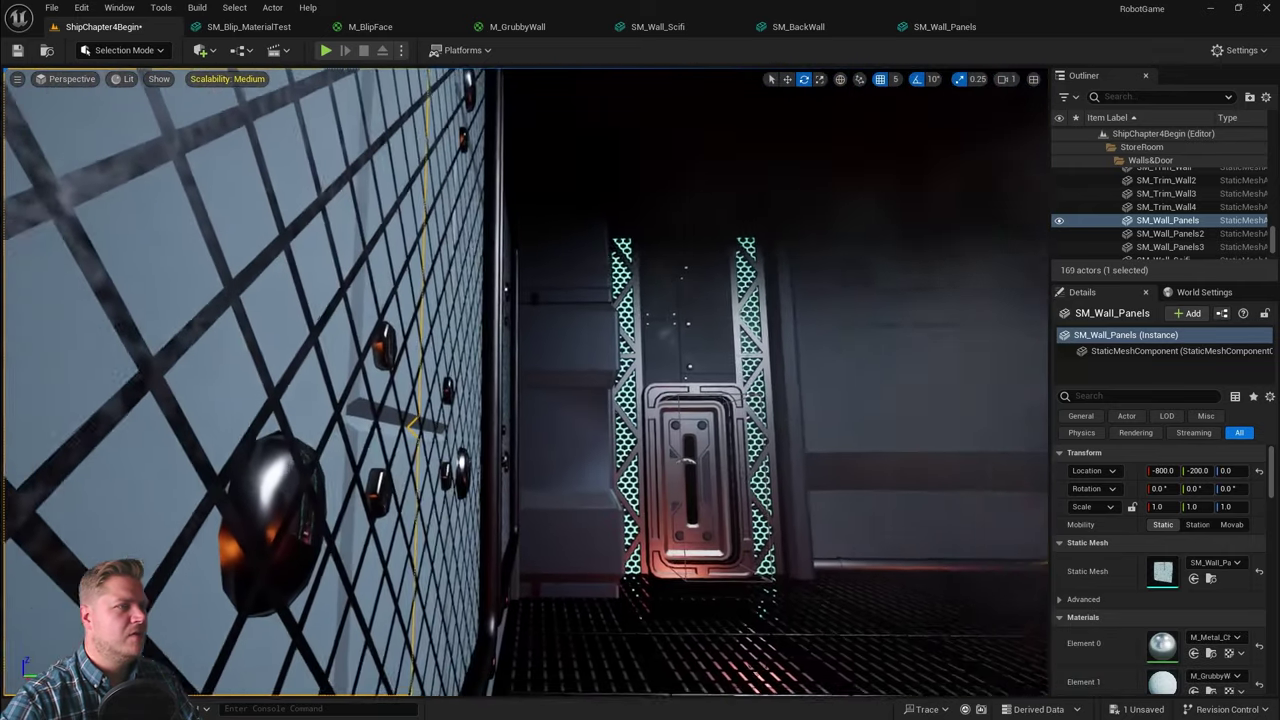
{"action": "right_click_drag", "start_coordinate": [520, 380], "coordinate": [420, 380]}
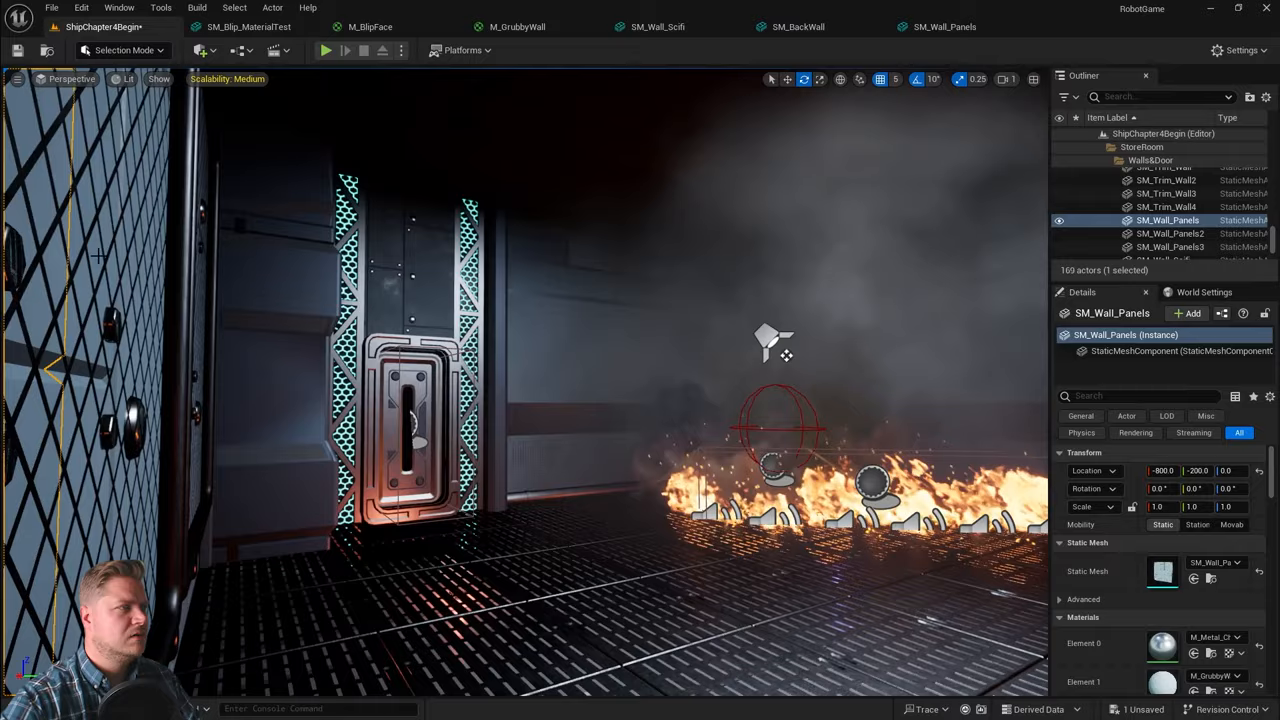
{"action": "mouse_move", "coordinate": [520, 380]}
{"action": "right_mouse_down"}
{"action": "mouse_move", "coordinate": [470, 390]}
{"action": "mouse_move", "coordinate": [620, 380]}
{"action": "right_mouse_up"}
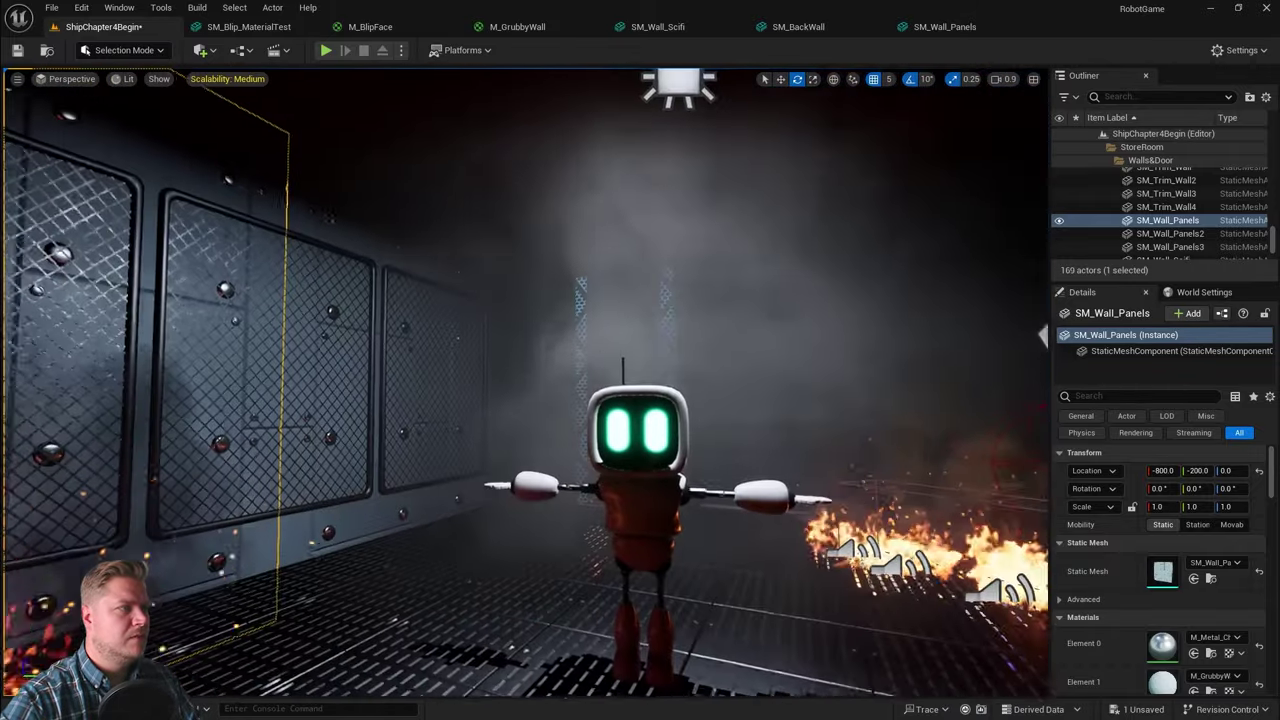
{"action": "mouse_move", "coordinate": [520, 380]}
{"action": "right_mouse_down"}
{"action": "mouse_move", "coordinate": [560, 380]}
{"action": "mouse_move", "coordinate": [400, 380]}
{"action": "right_mouse_up"}
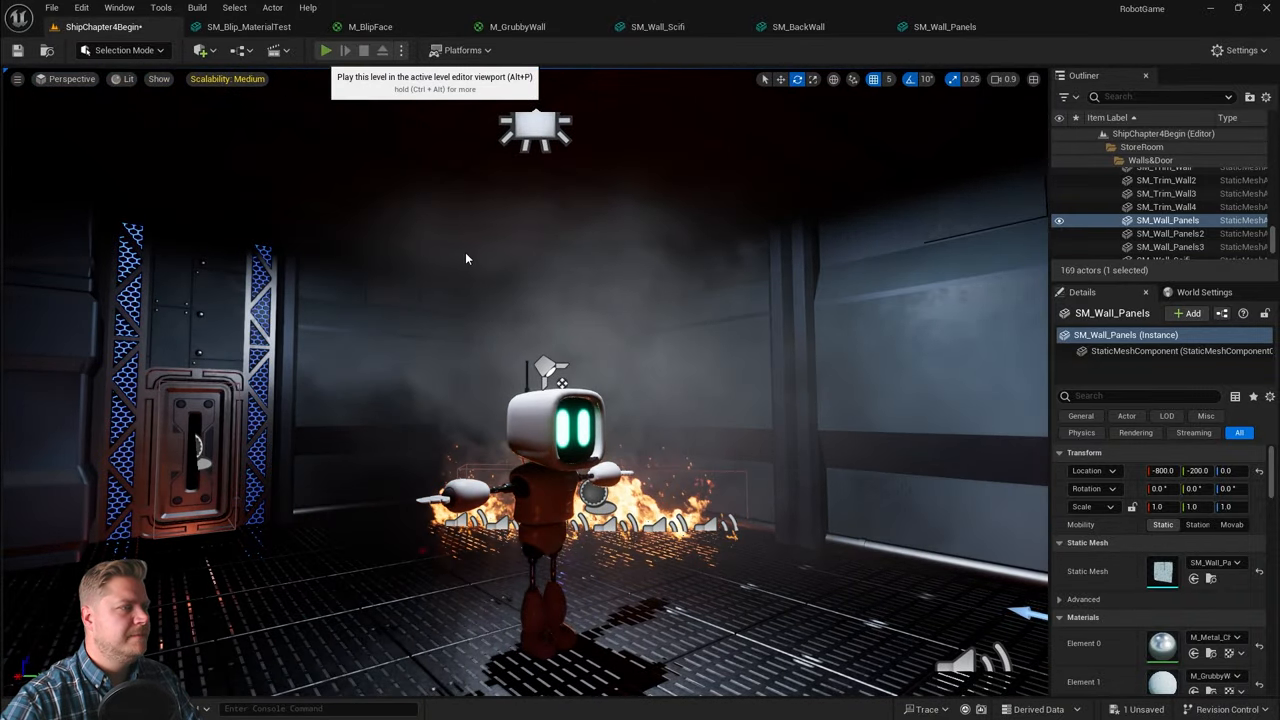
- Play the level (Alt+P) and run the character around the room past the fire, robot and door
{"action": "key", "text": "alt+p"}
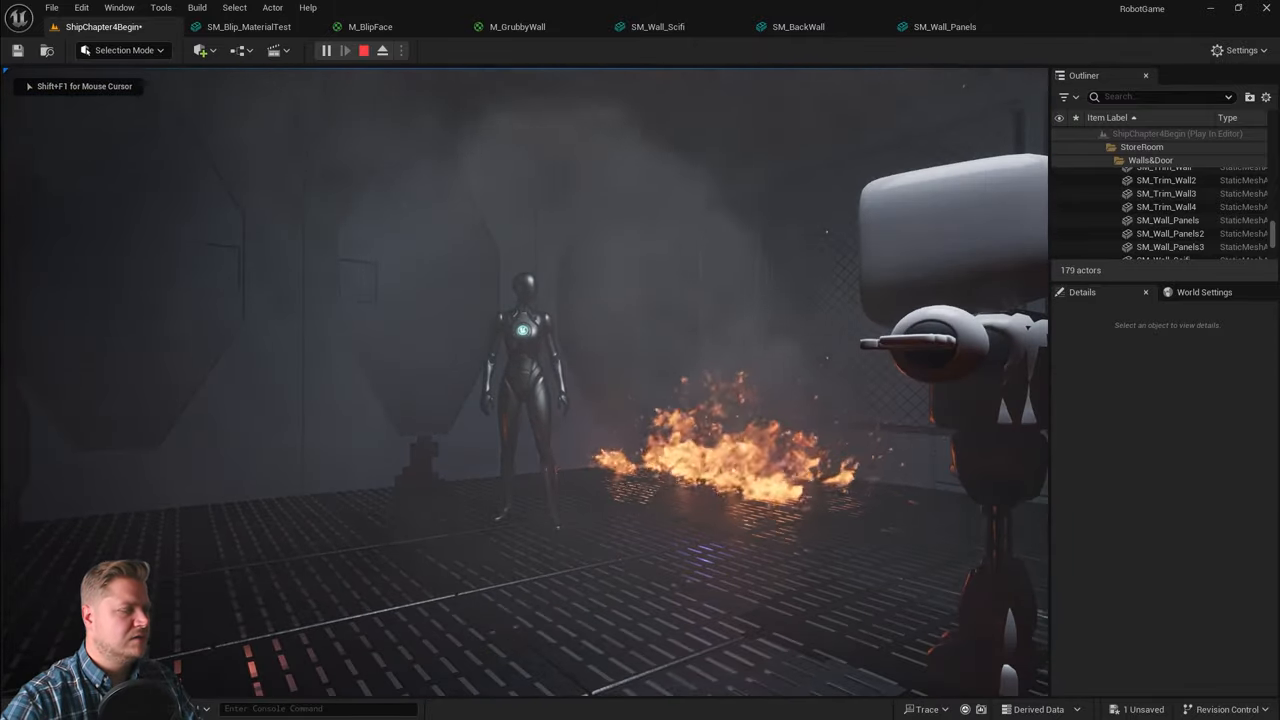
{"action": "key", "text": "w"}
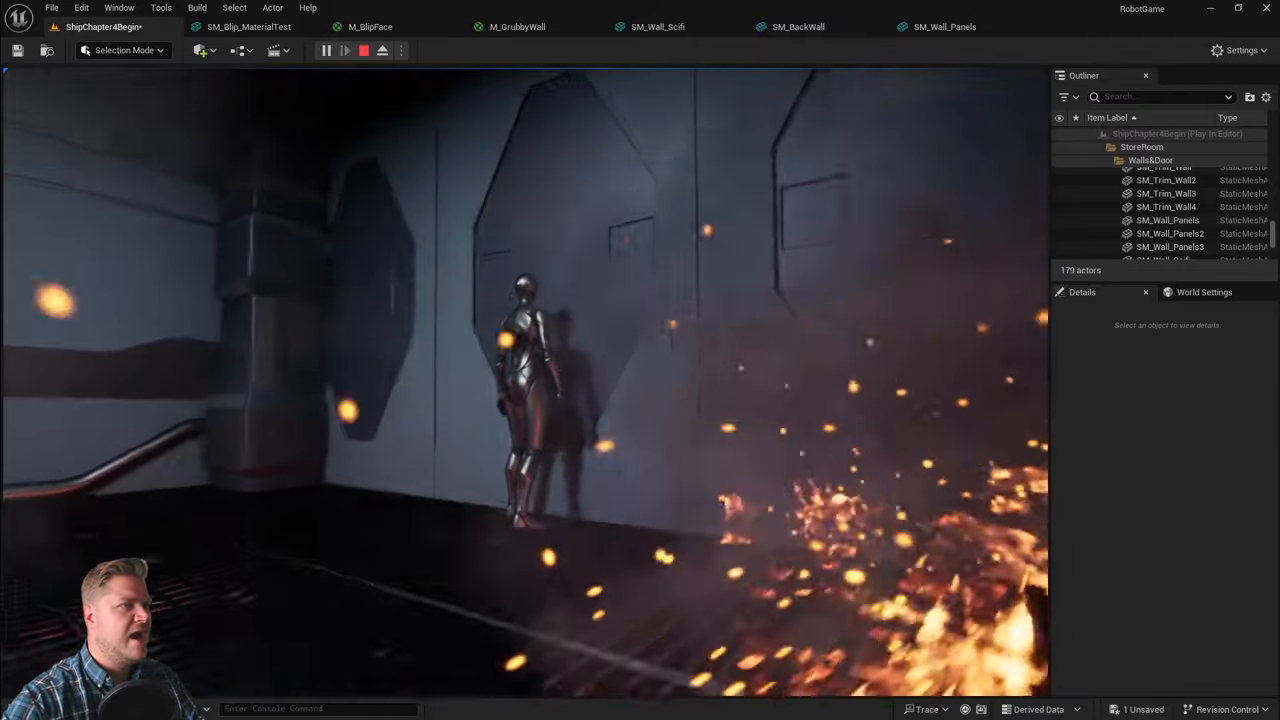
{"action": "key", "text": "w"}
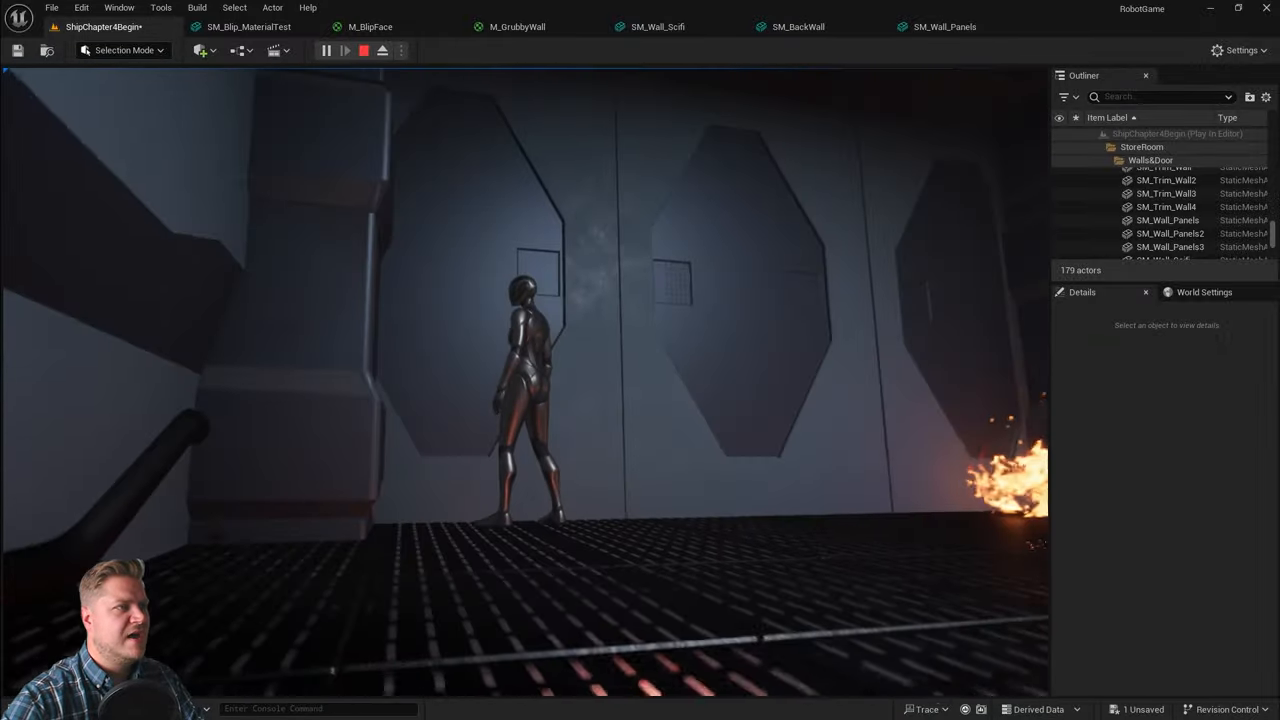
{"action": "key", "text": "w"}
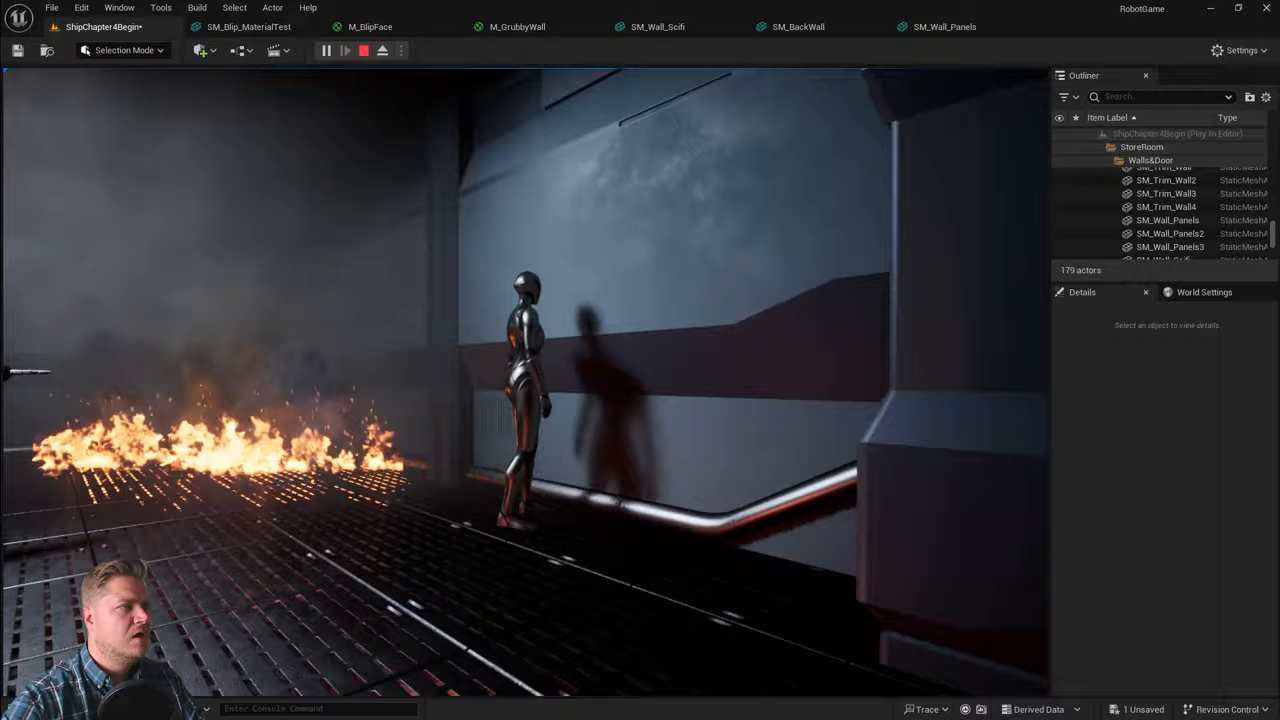
{"action": "key", "text": "s"}
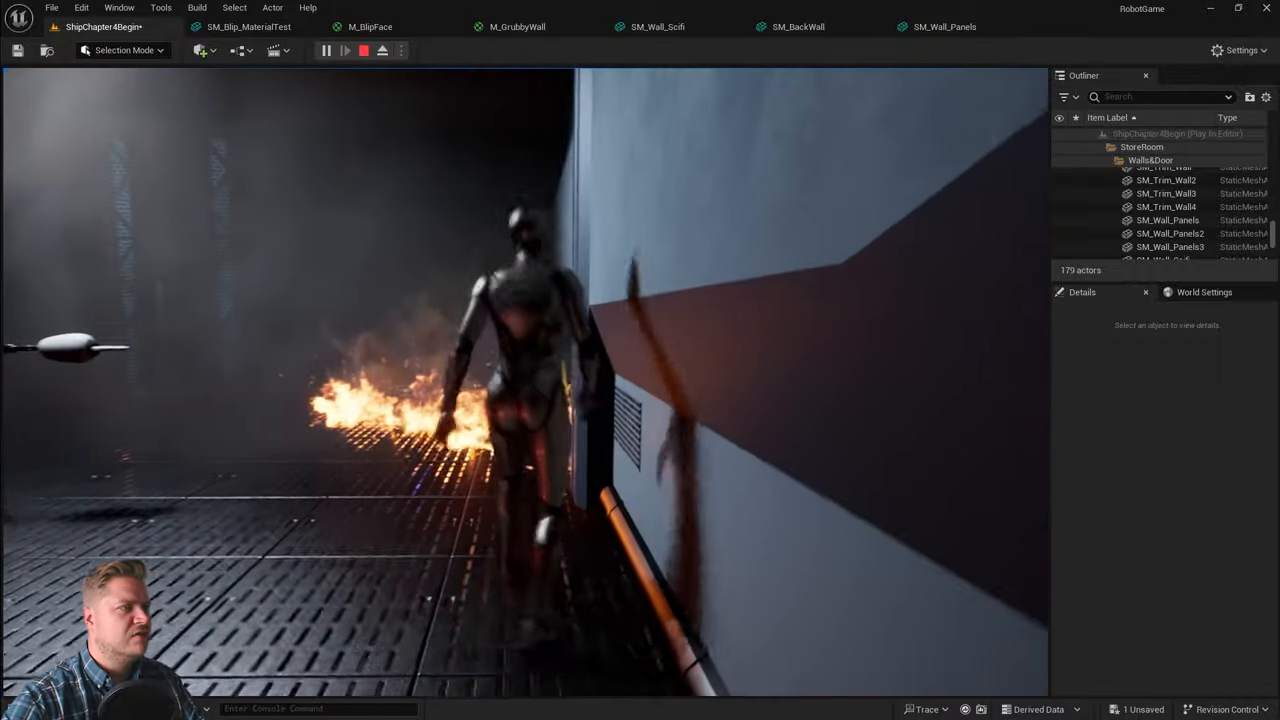
{"action": "key", "text": "w"}
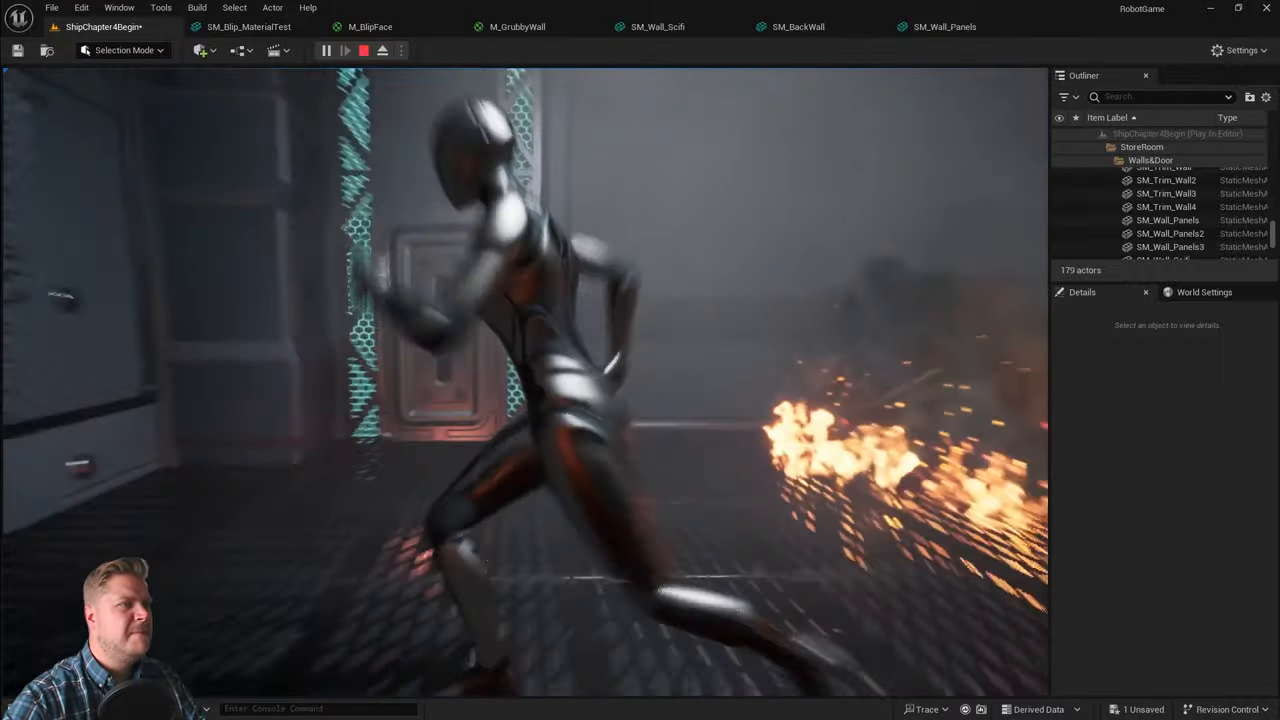
{"action": "key", "text": "w"}
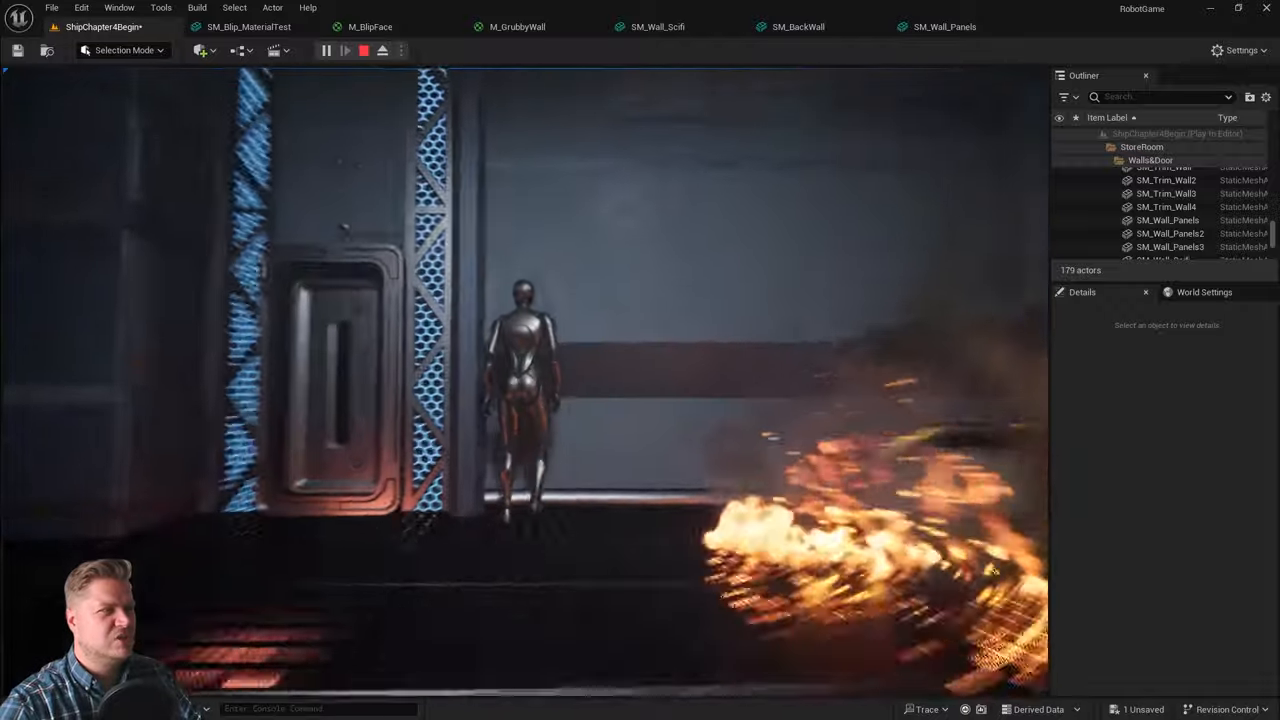
{"action": "key", "text": "s"}
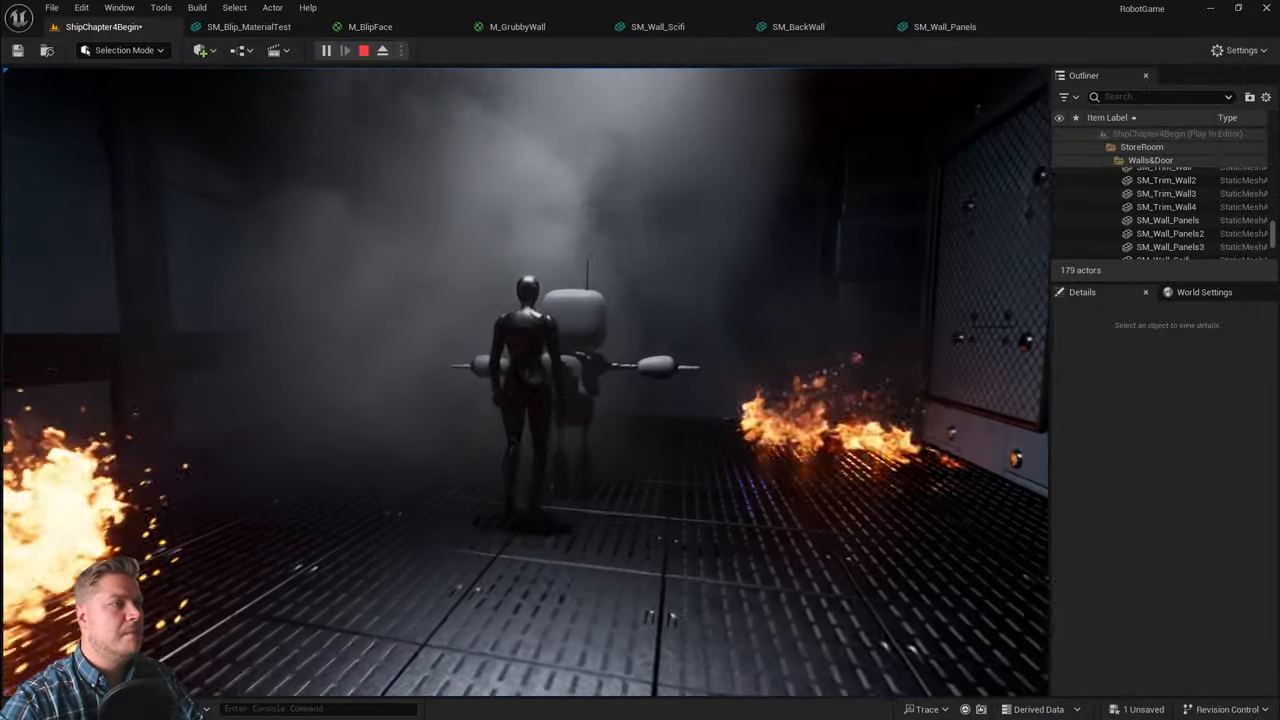
{"action": "key", "text": "w"}
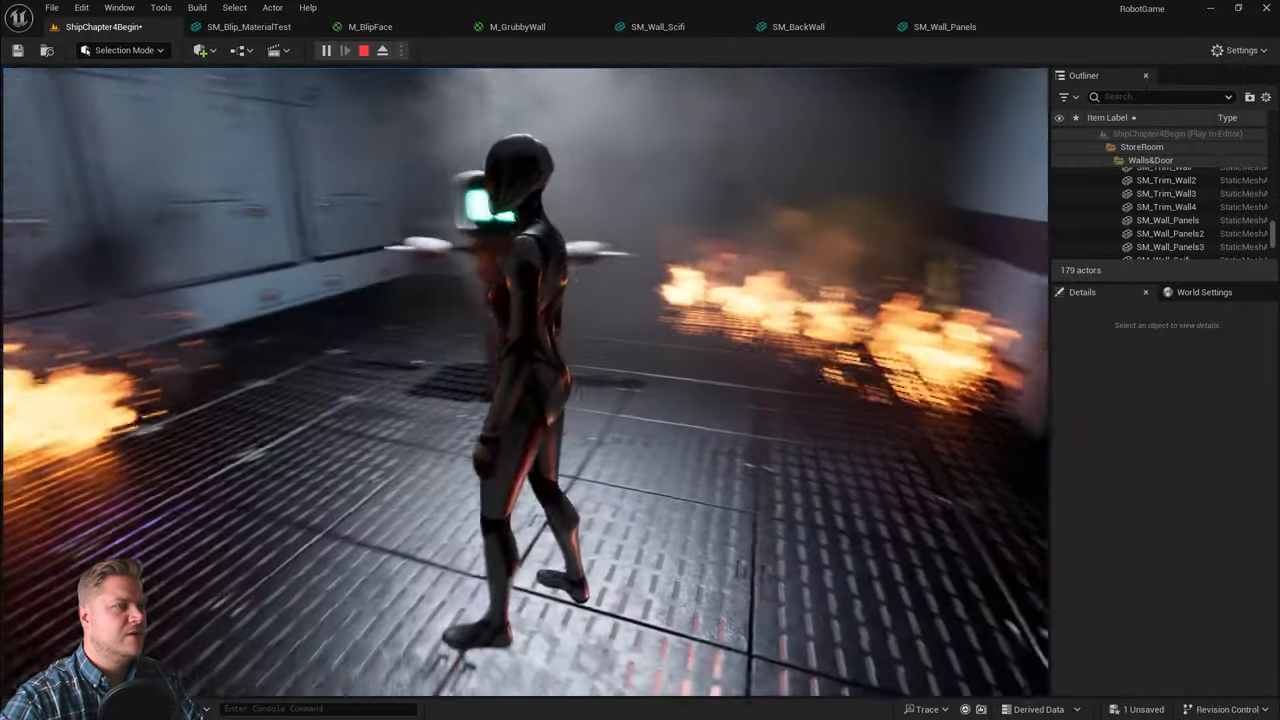
{"action": "left_click_drag", "start_coordinate": [520, 380], "coordinate": [700, 380]}
- Stop play mode and Save All, confirming the ShipChapter4Begin level save
{"action": "key", "text": "Escape"}
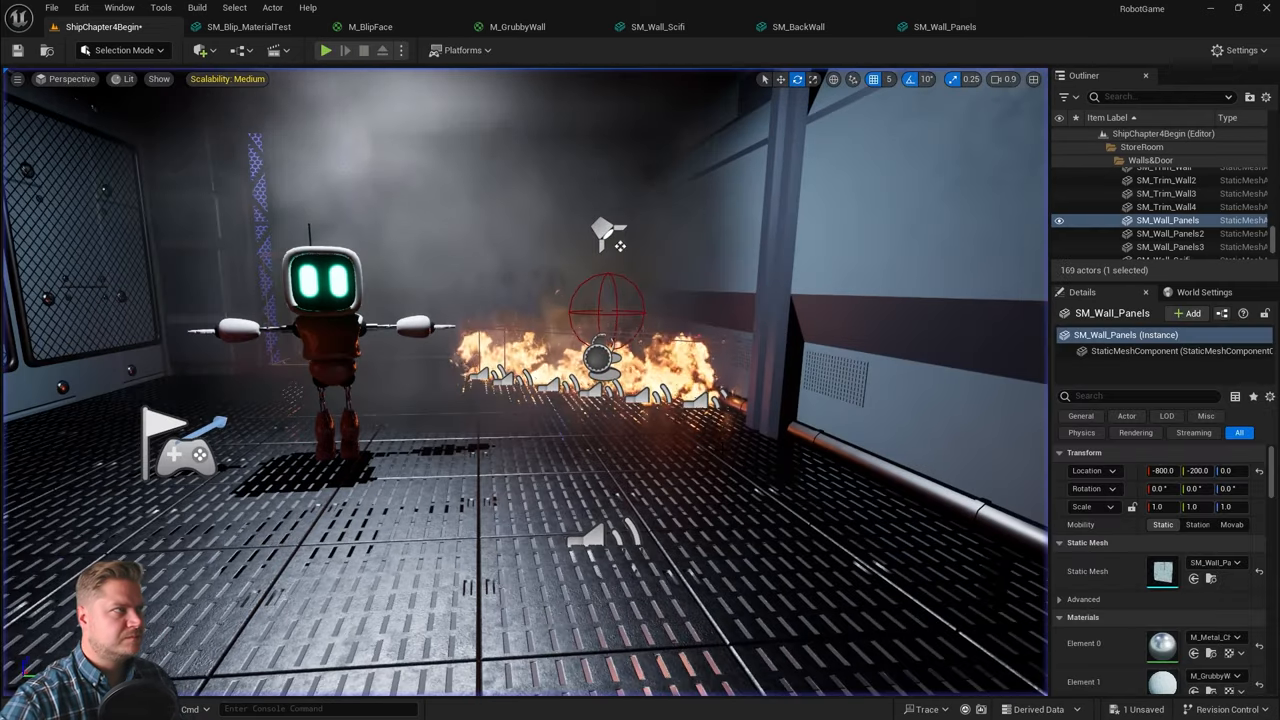
{"action": "key", "text": "ctrl+space"}
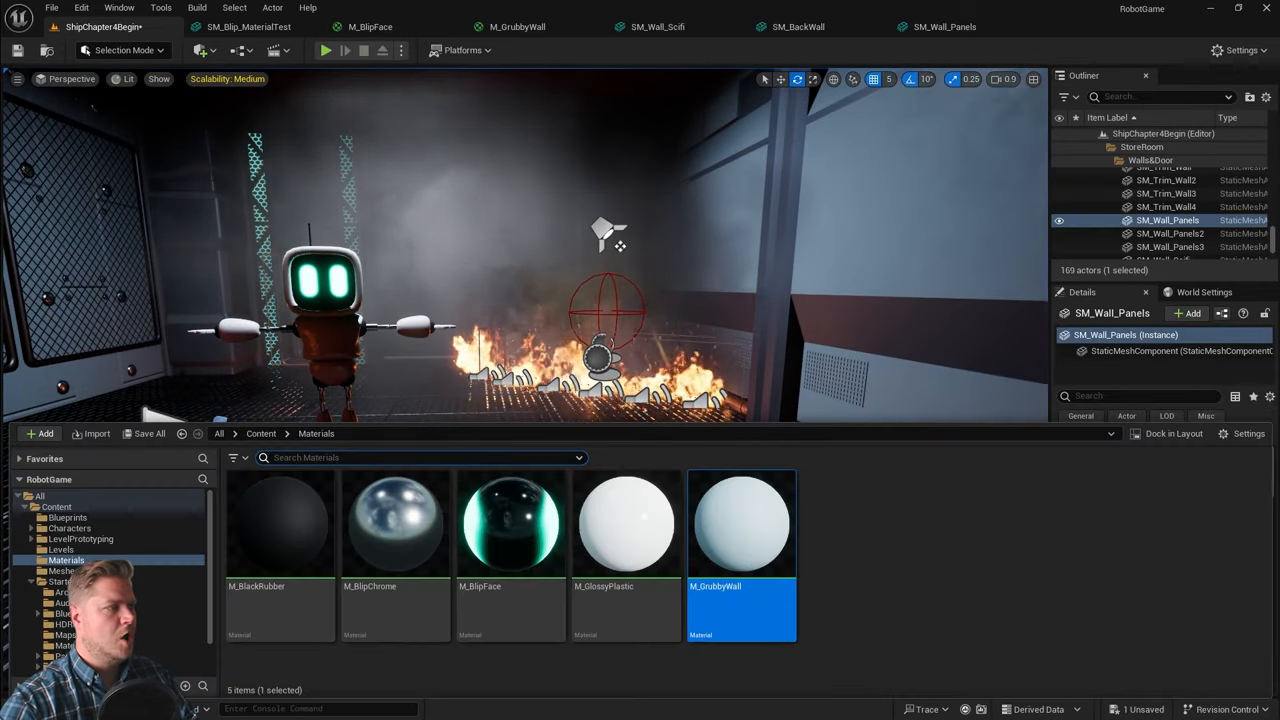
{"action": "left_click", "coordinate": [150, 434]}
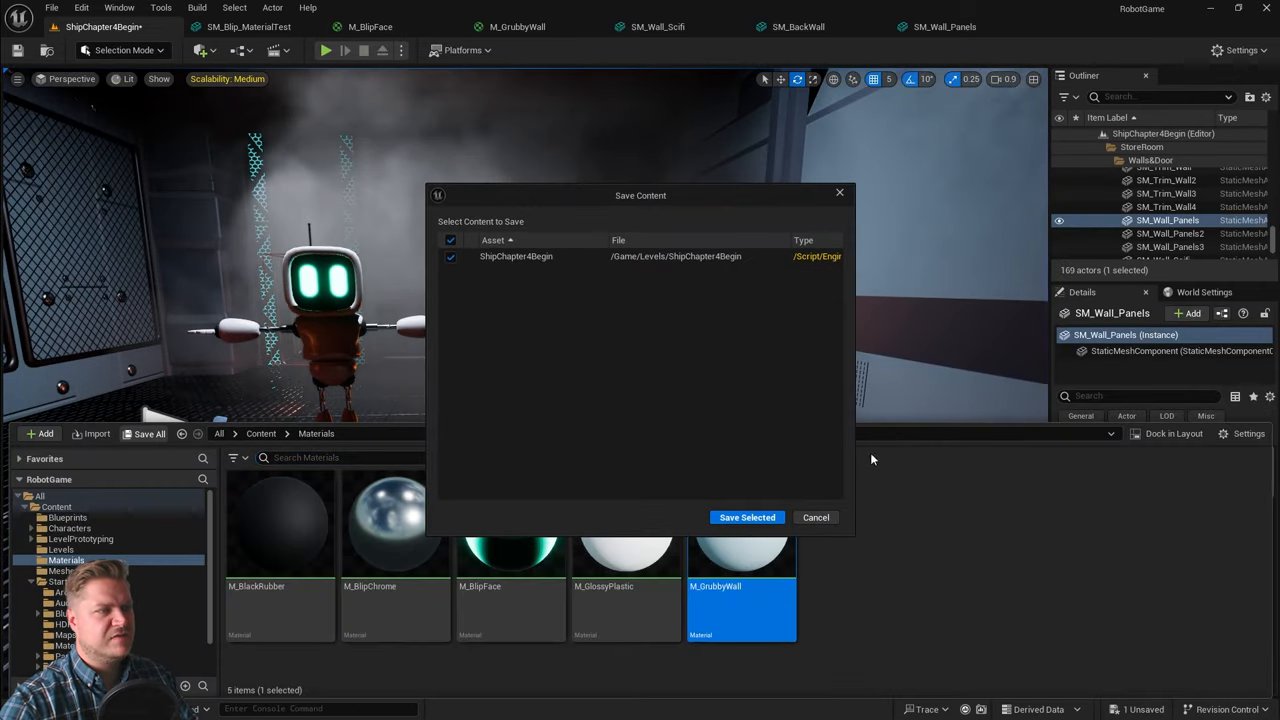
{"action": "left_click", "coordinate": [746, 517]}
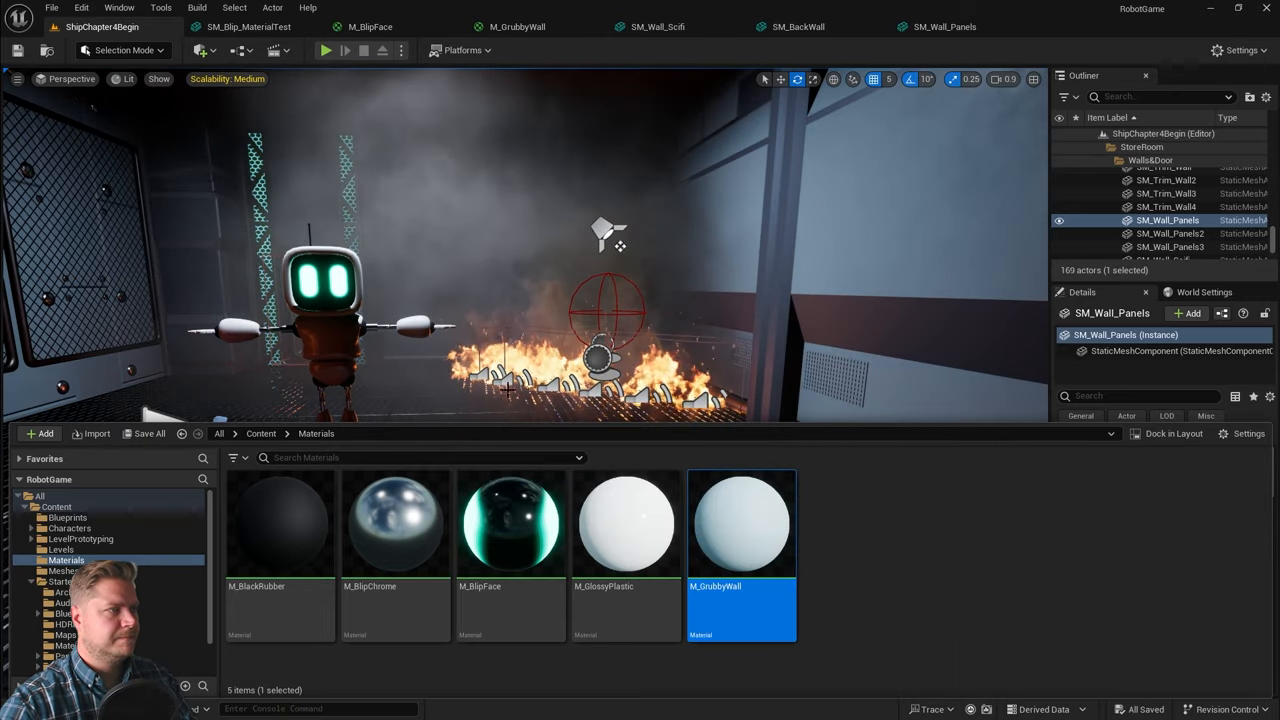
{"action": "key", "text": "ctrl+space"}
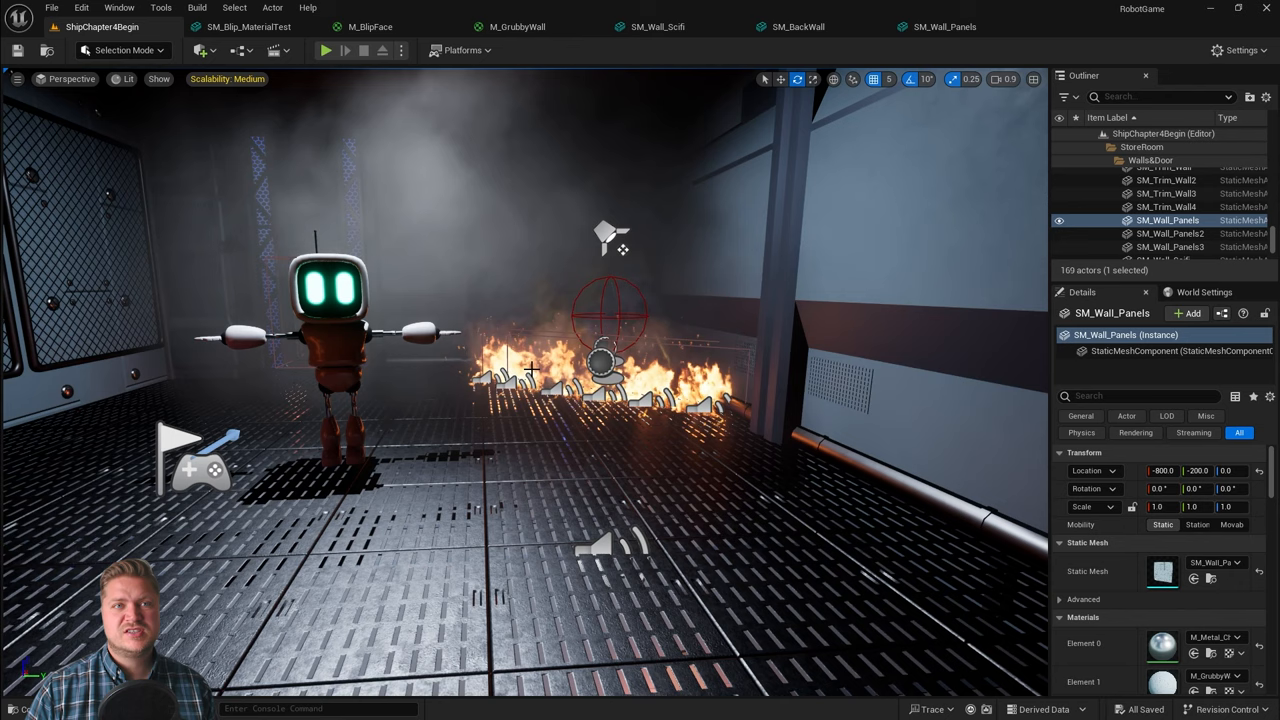